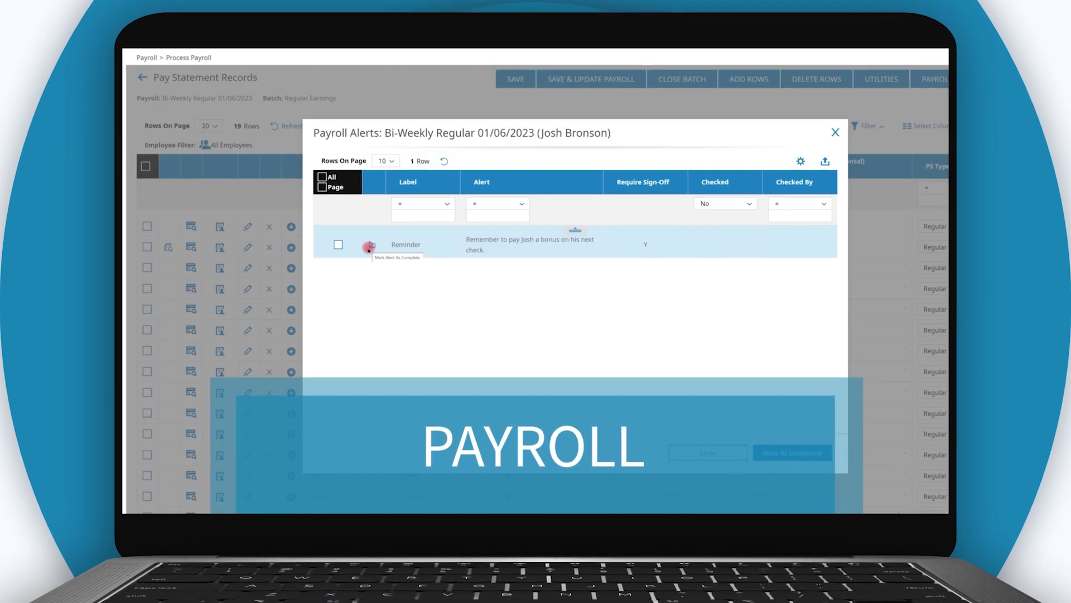
Mark the employee's bonus reminder alert for the Bi-Weekly Regular 01/06/2023 payroll as completed and close the alerts.
left_click(369, 247)
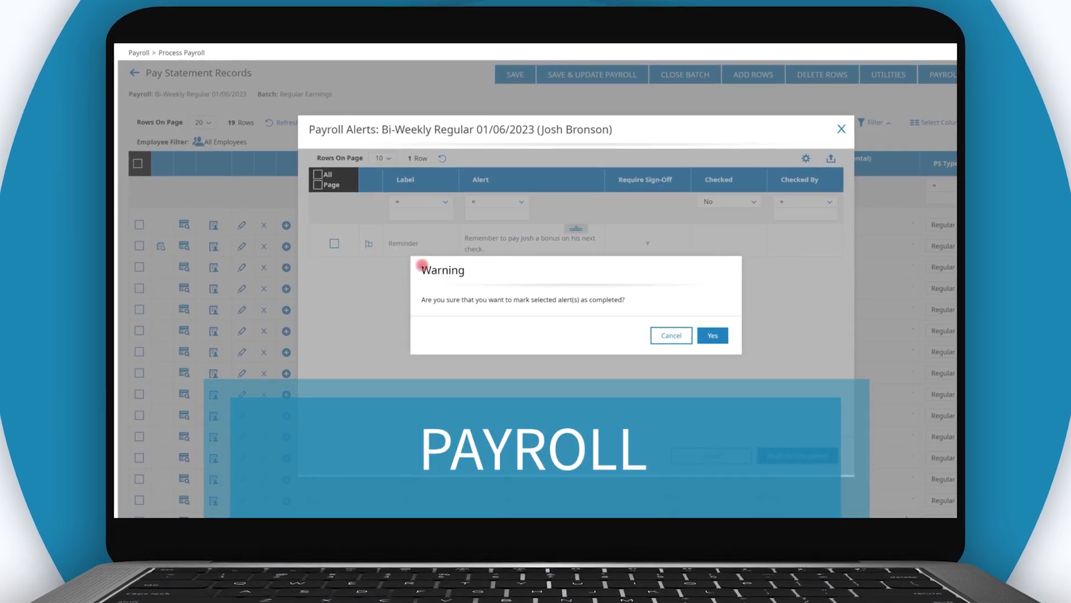
left_click(712, 336)
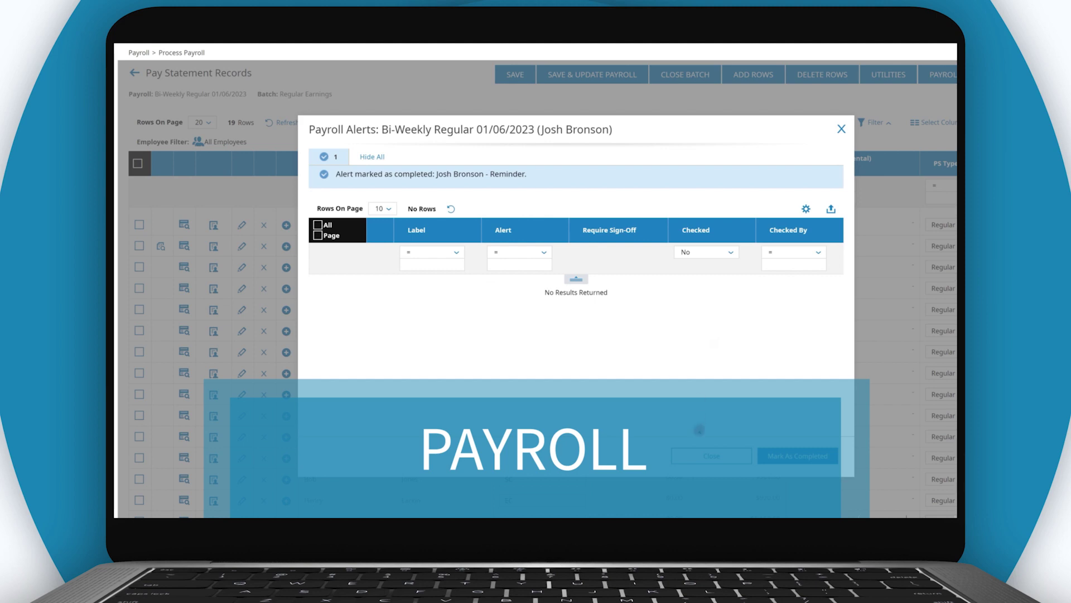
left_click(697, 459)
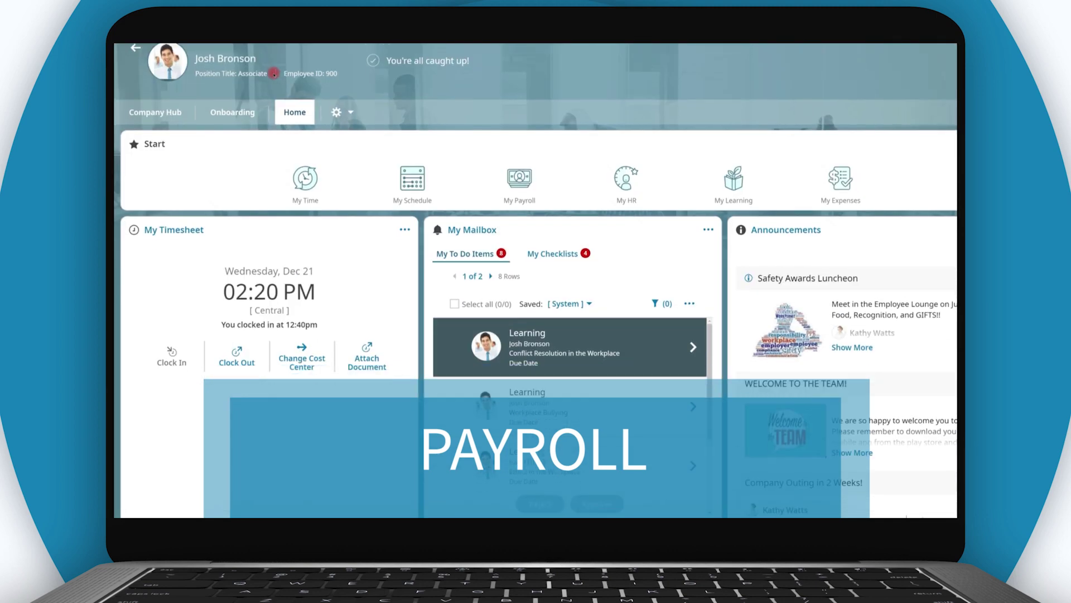
Open the employee's pay history from My Pay and view the Dec 23, 2022 pay statement.
scroll(271, 85, "down", 5)
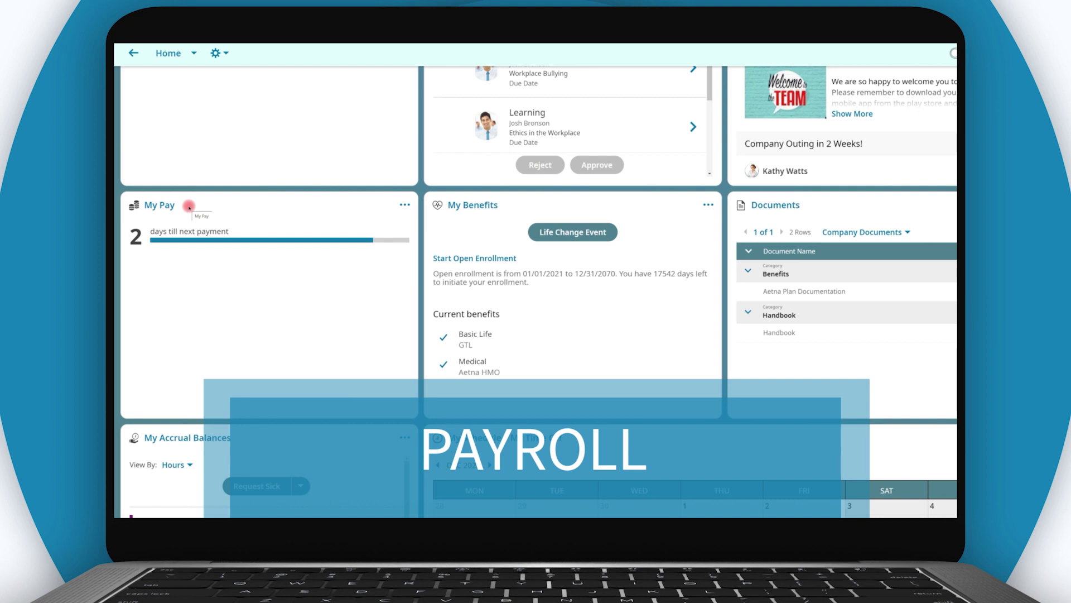
left_click(189, 206)
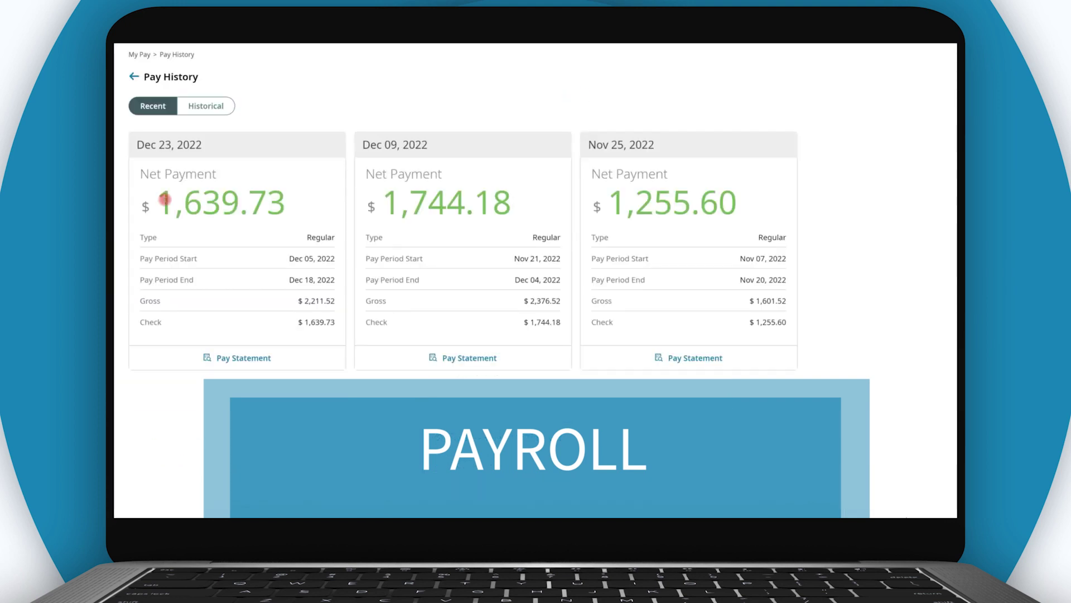
left_click(159, 360)
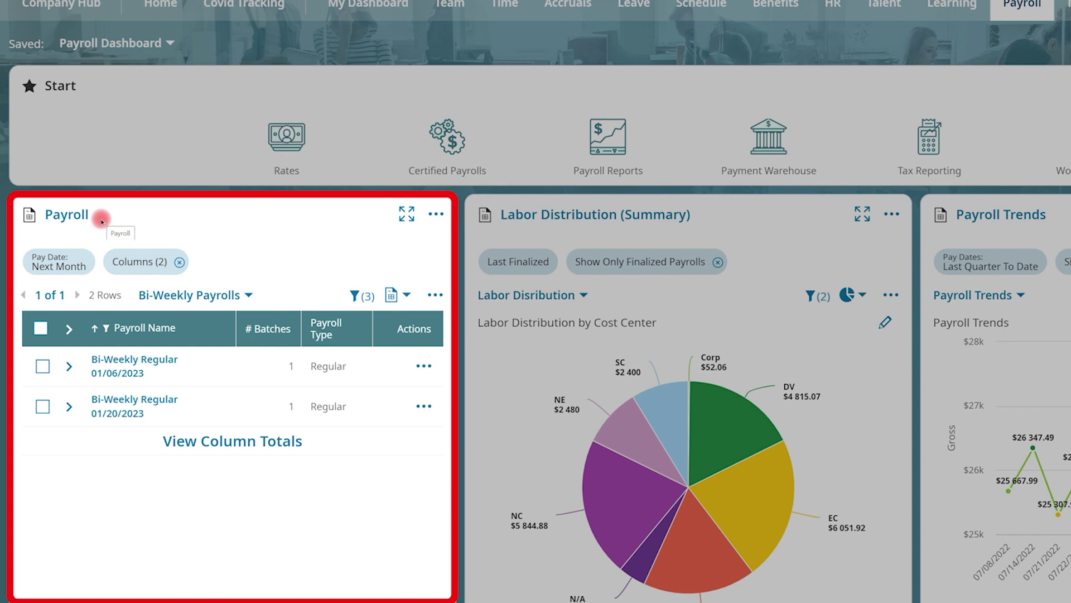
Open the payroll prep process for Bi-Weekly Regular 01/06/2023 and initiate a Regular payroll for everyone on the assigned pay period.
left_click(416, 366)
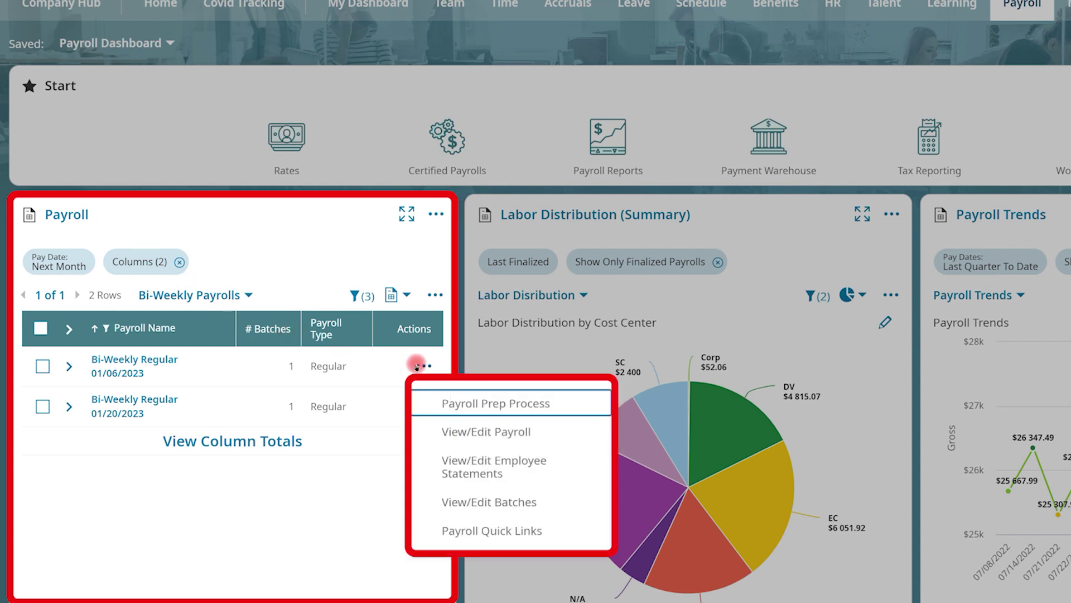
left_click(427, 401)
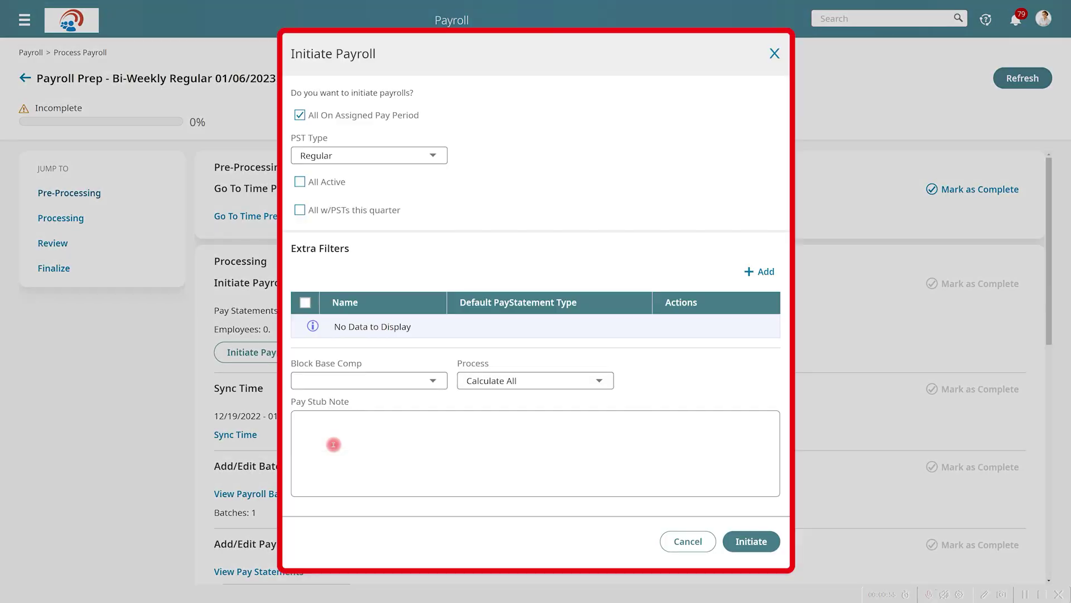
left_click(747, 543)
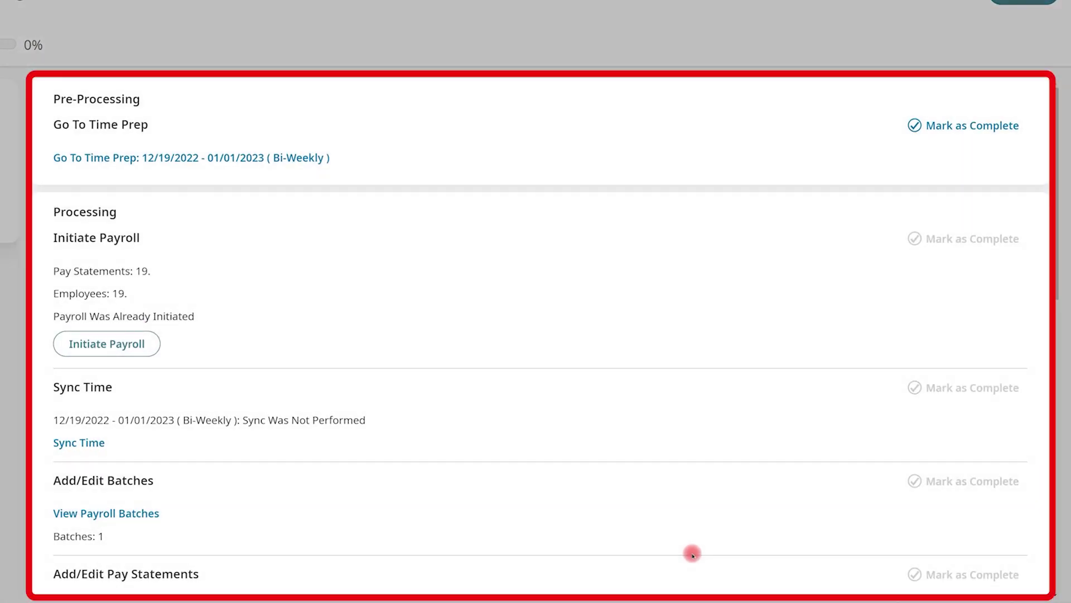
Examine the payroll prep checklist through its Processing, Review and Finalize sections.
scroll(692, 553, "down", 5)
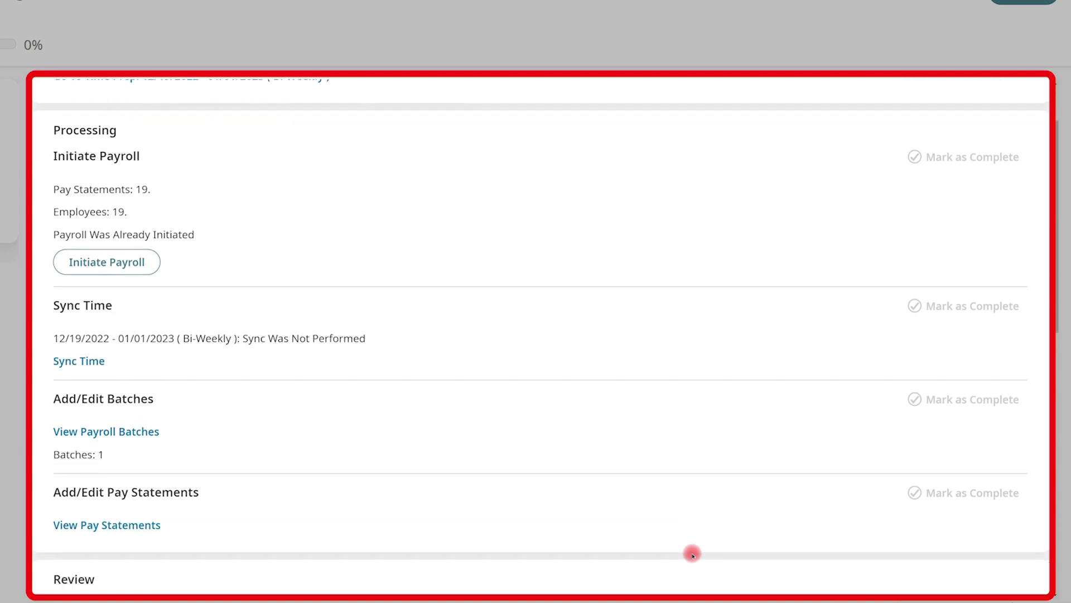
scroll(692, 553, "down", 2)
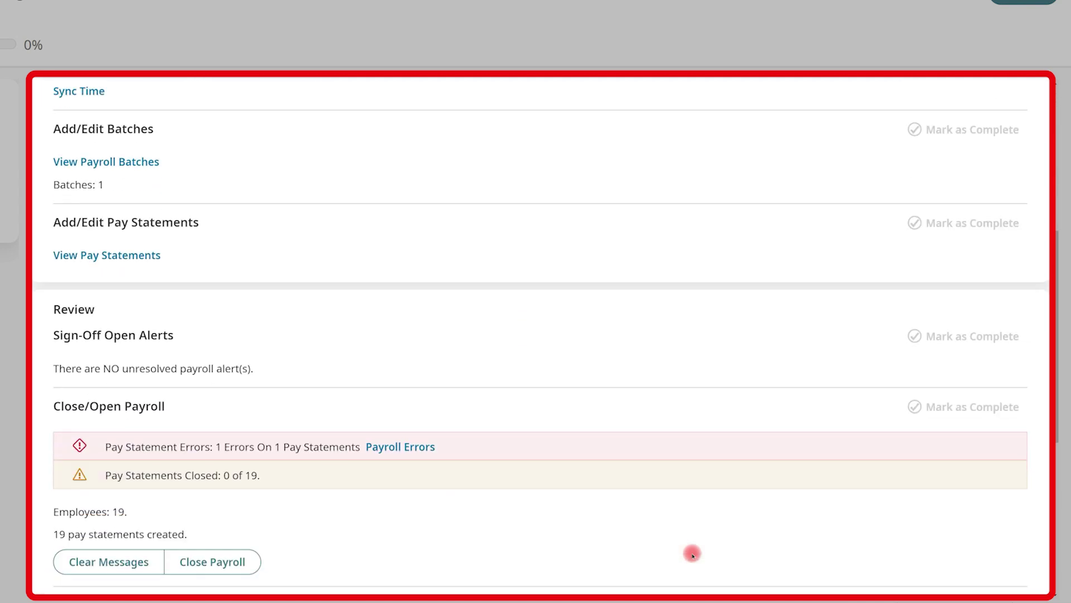
scroll(691, 553, "down", 5)
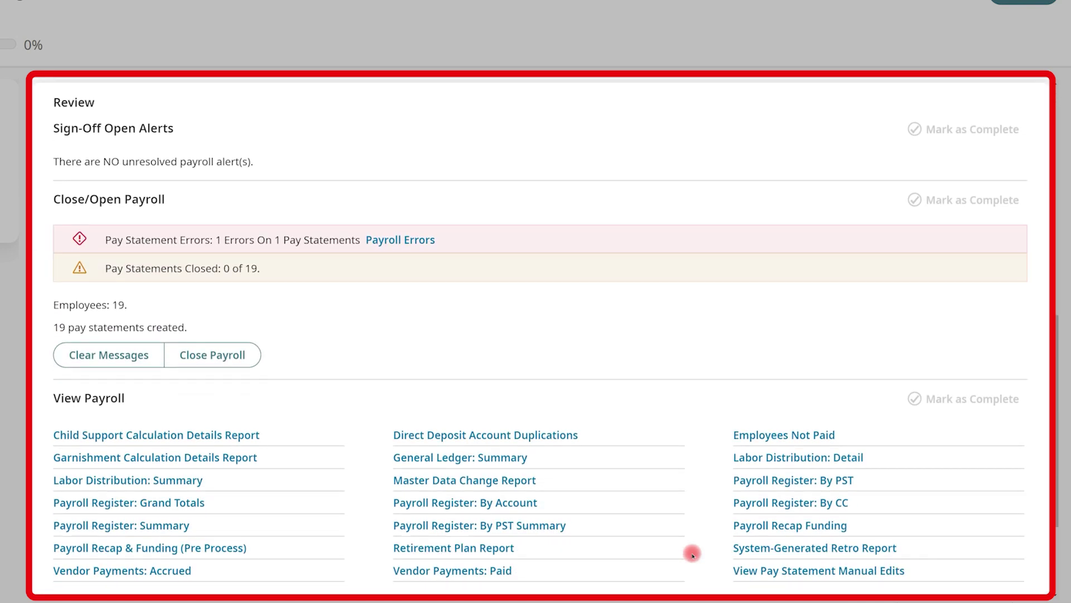
scroll(692, 554, "down", 2)
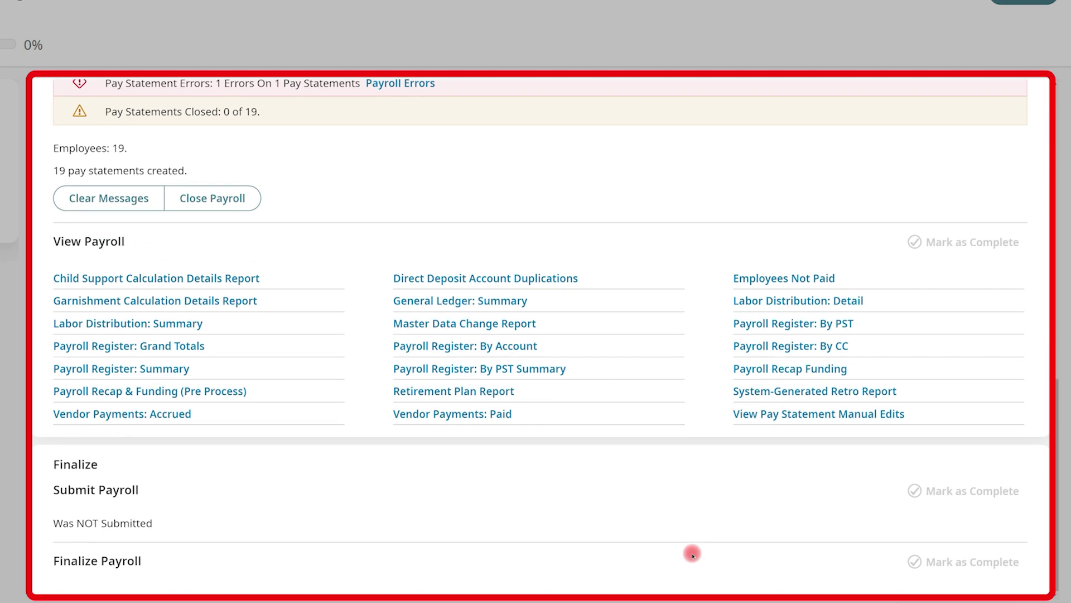
scroll(692, 553, "up", 12)
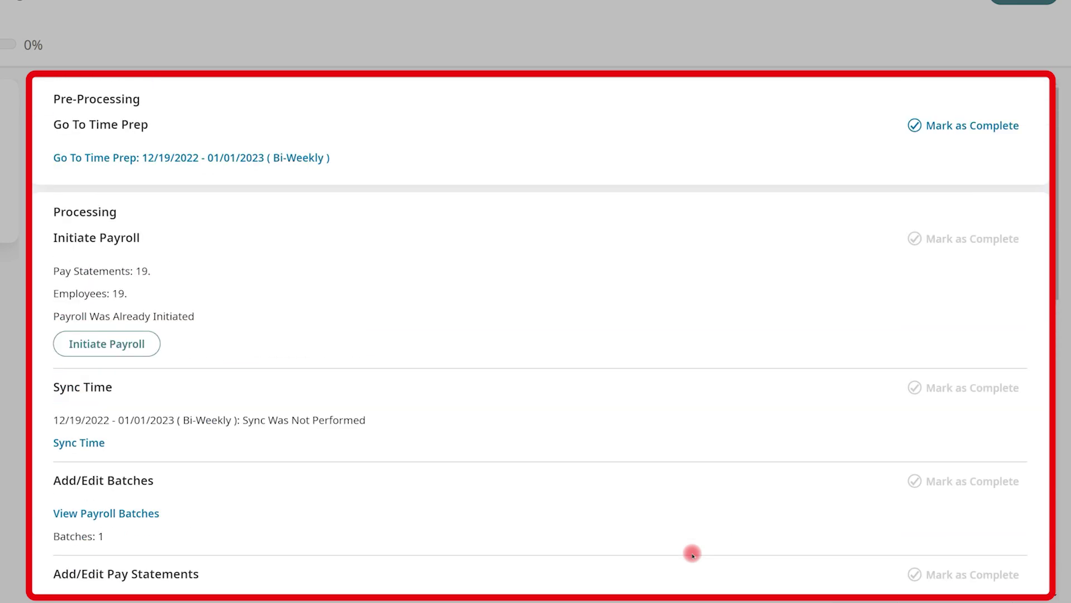
Review the time prep checklist for 12/19/2022 - 01/01/2023 and return to payroll prep for Bi-Weekly Regular 01/06/2023.
left_click(280, 160)
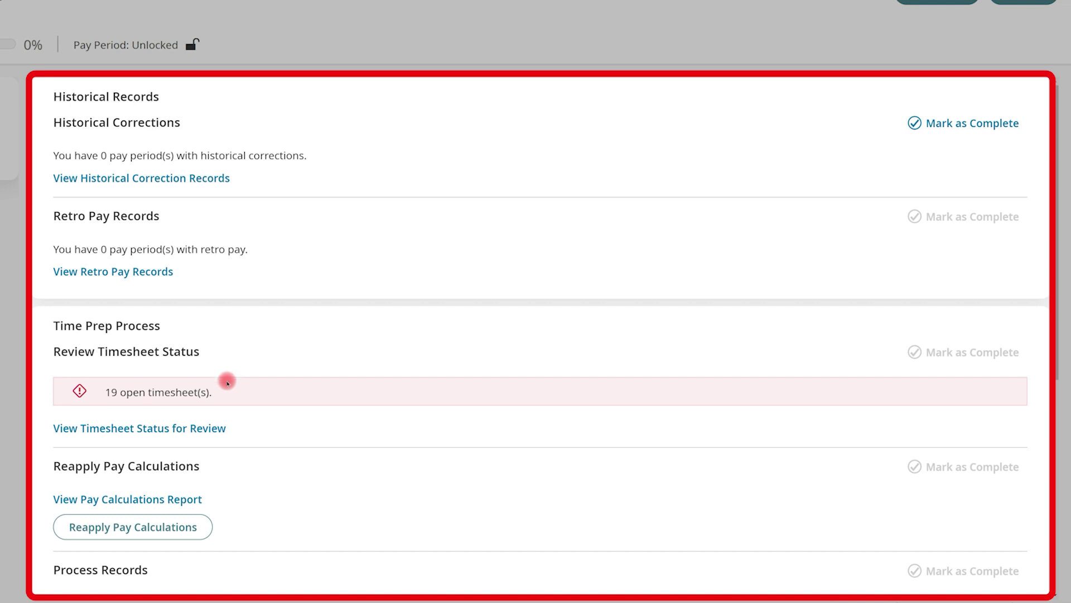
scroll(222, 467, "down", 3)
scroll(217, 487, "down", 2)
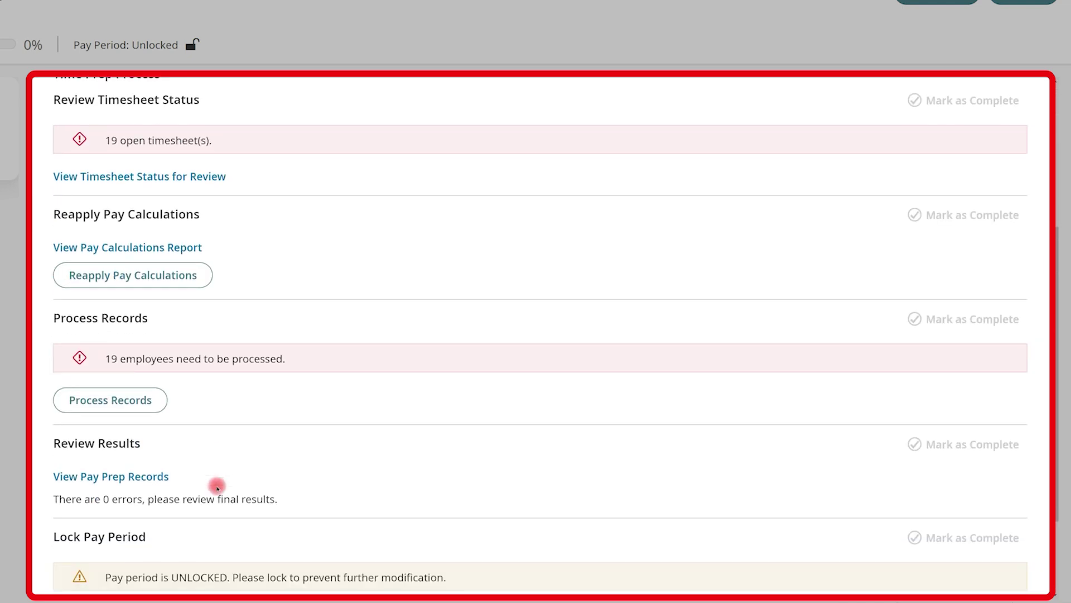
scroll(217, 487, "down", 2)
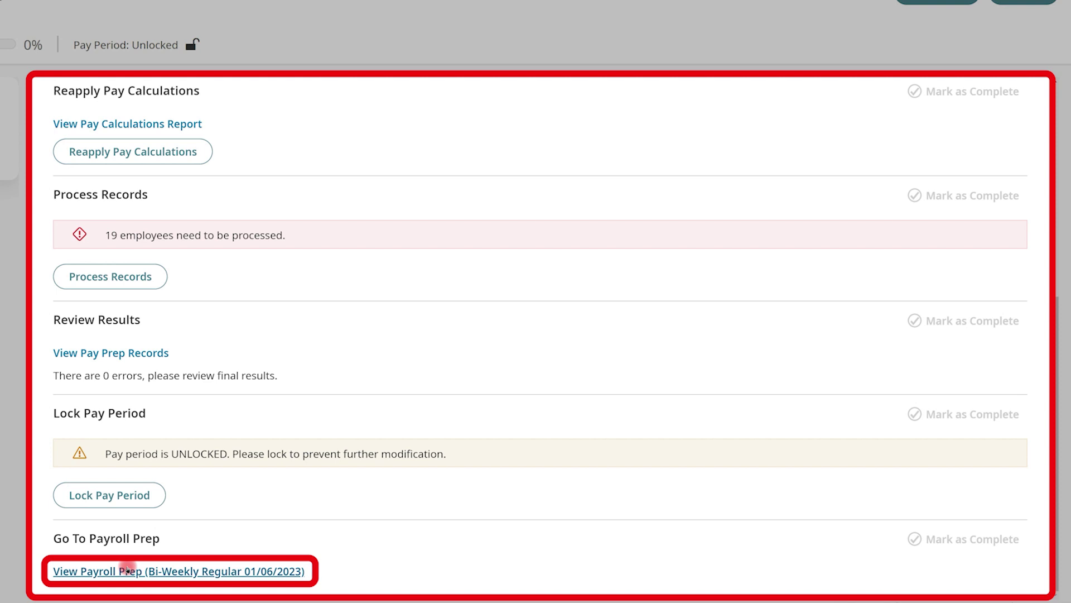
left_click(127, 570)
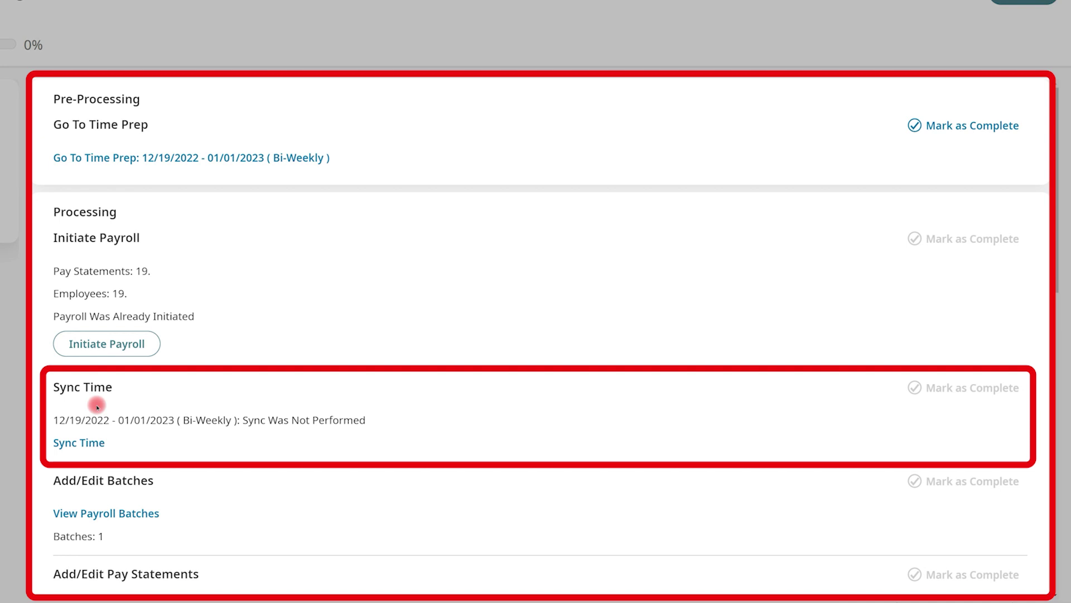
Open the Regular Earnings batch's pay statement records and enter 80 regular hours for the employee whose hours are blank.
left_click(89, 510)
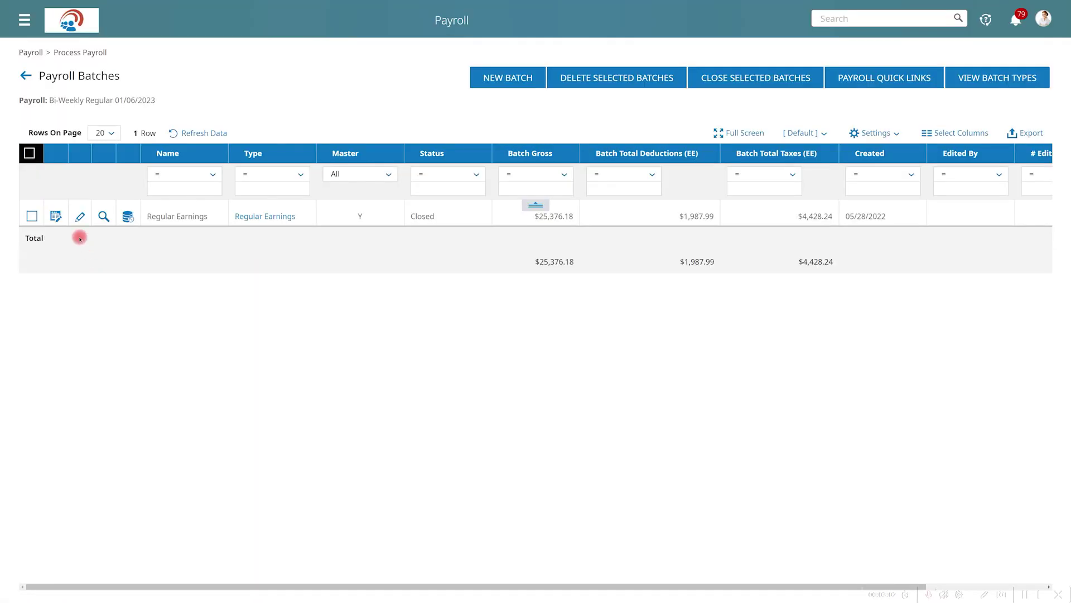
left_click(55, 215)
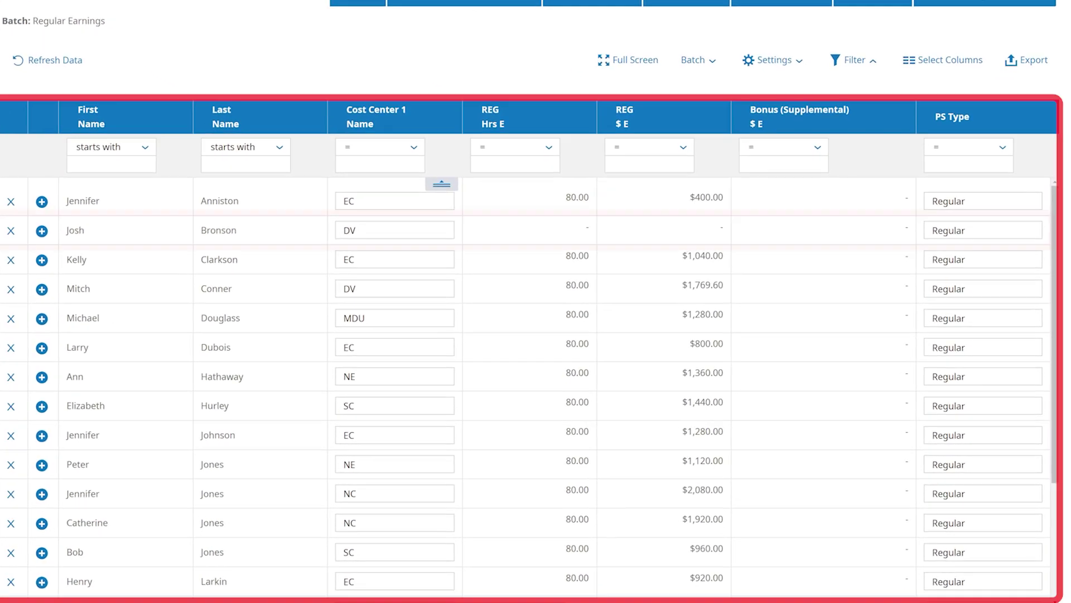
left_click(598, 272)
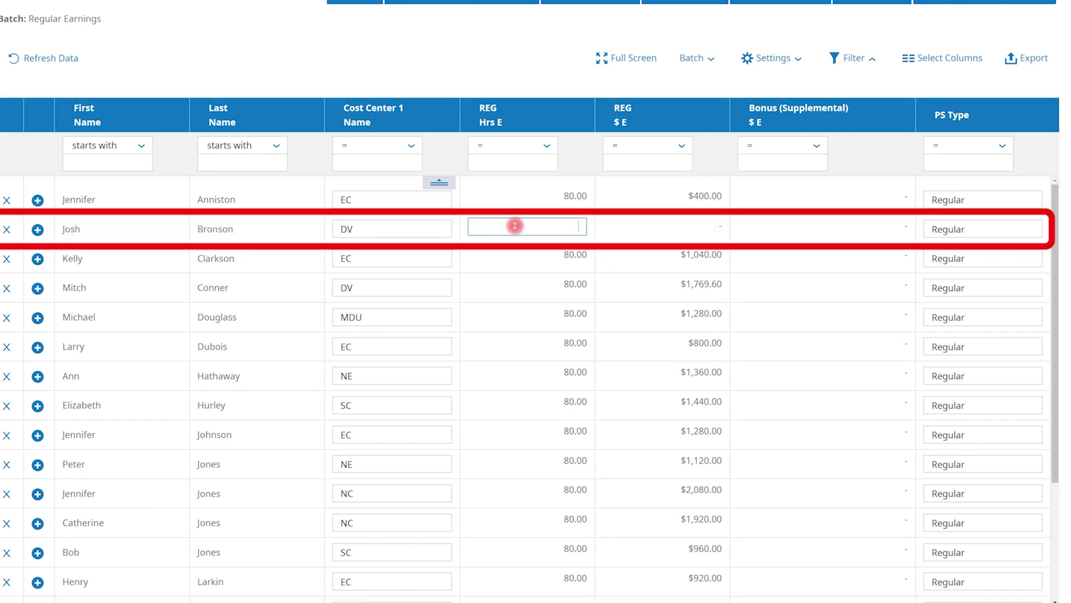
type("80")
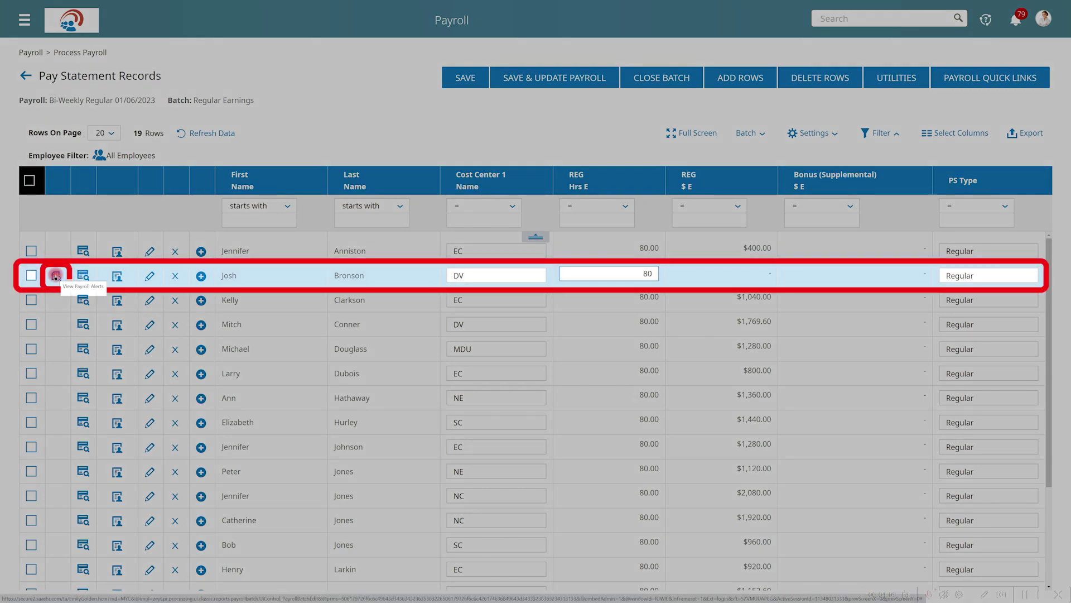
Open the payroll alerts of the employee just given hours, mark the bonus reminder as completed and close the alerts.
left_click(56, 275)
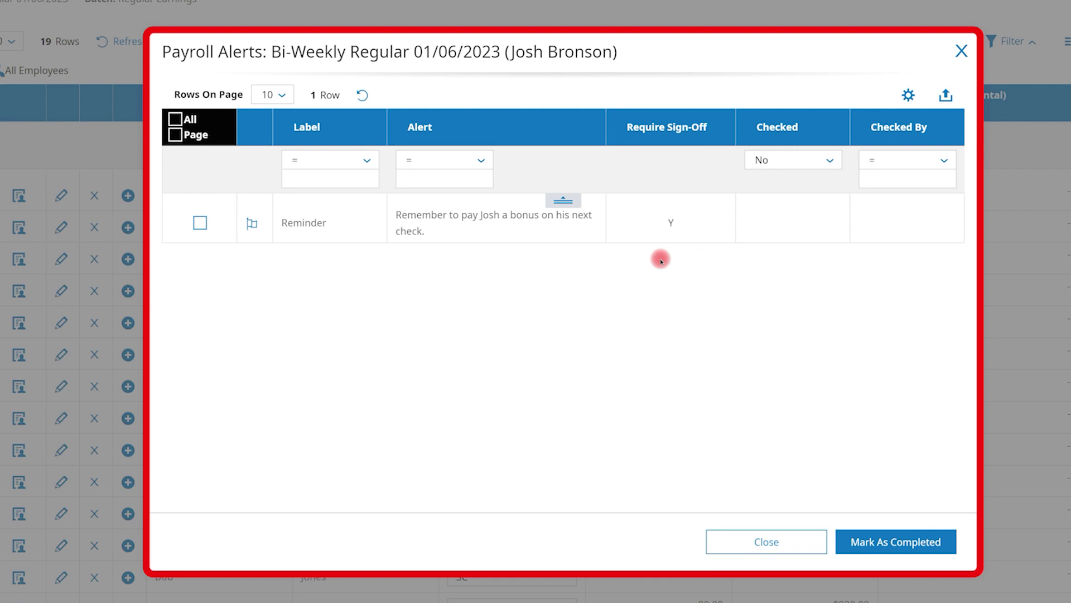
left_click(250, 224)
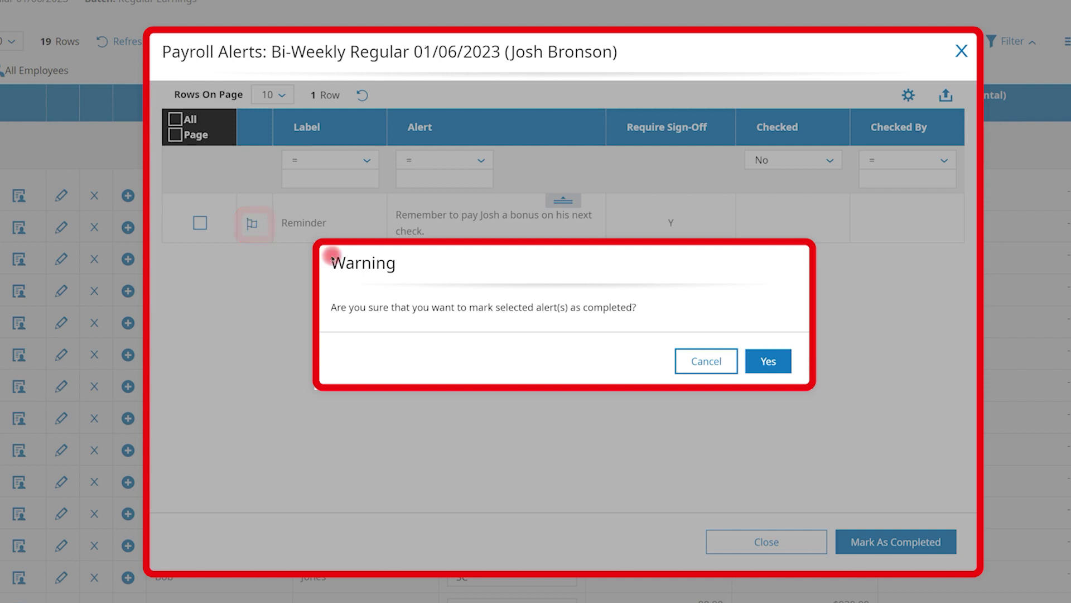
left_click(768, 362)
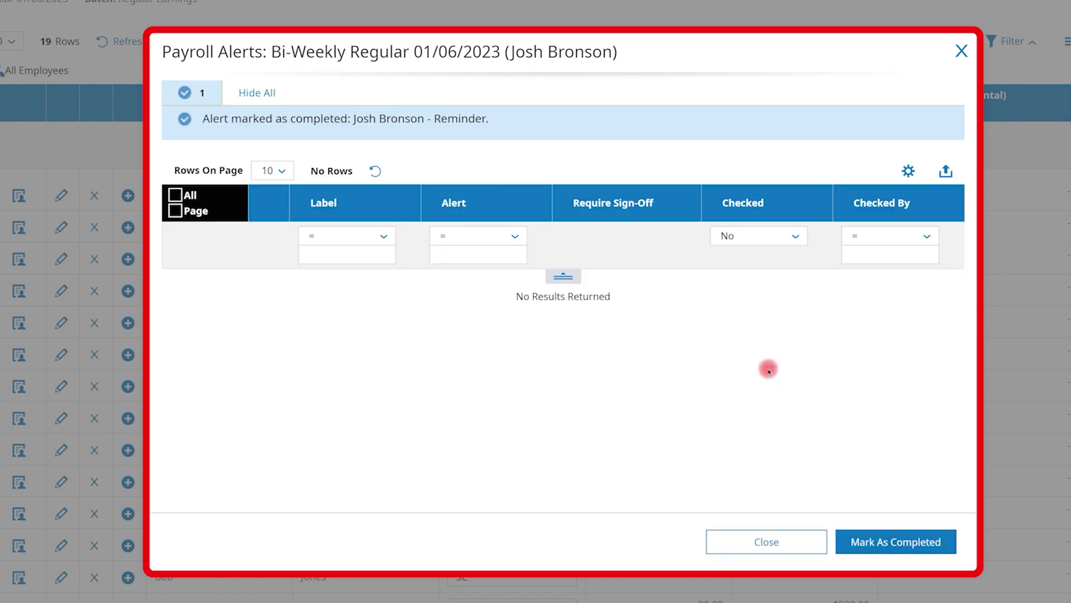
left_click(745, 548)
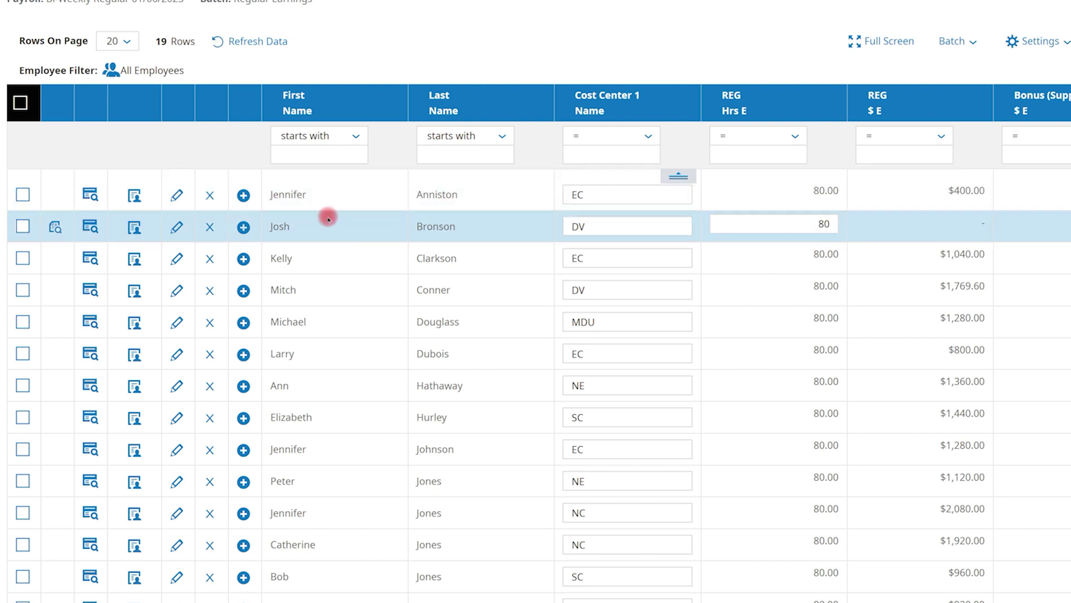
Add another pay row for the same employee with a $600 supplemental bonus and PS Type Bonus, and save the edits to payroll.
left_click(244, 227)
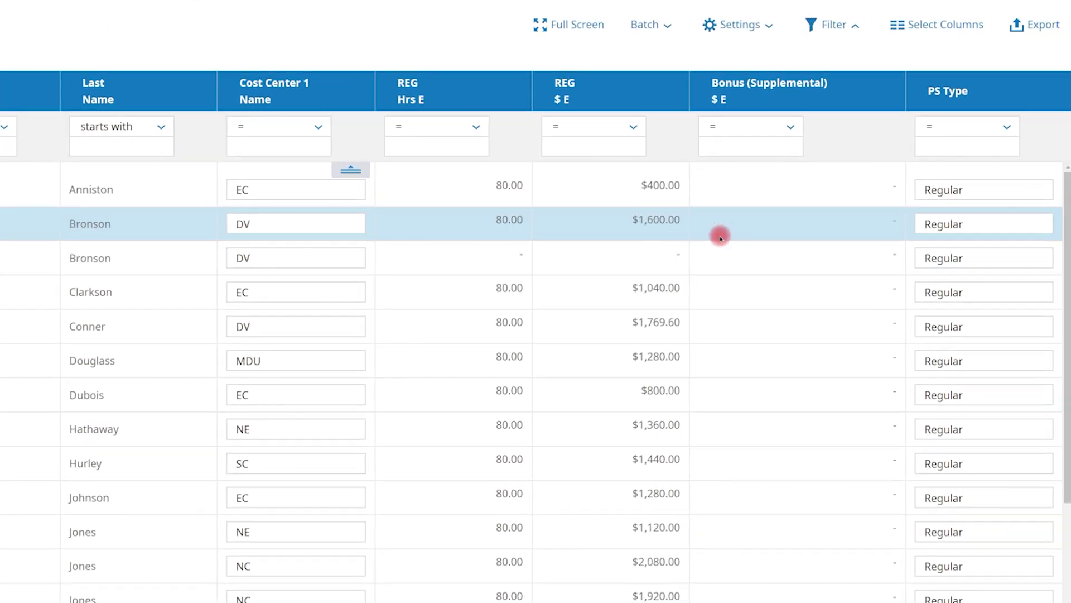
left_click(742, 251)
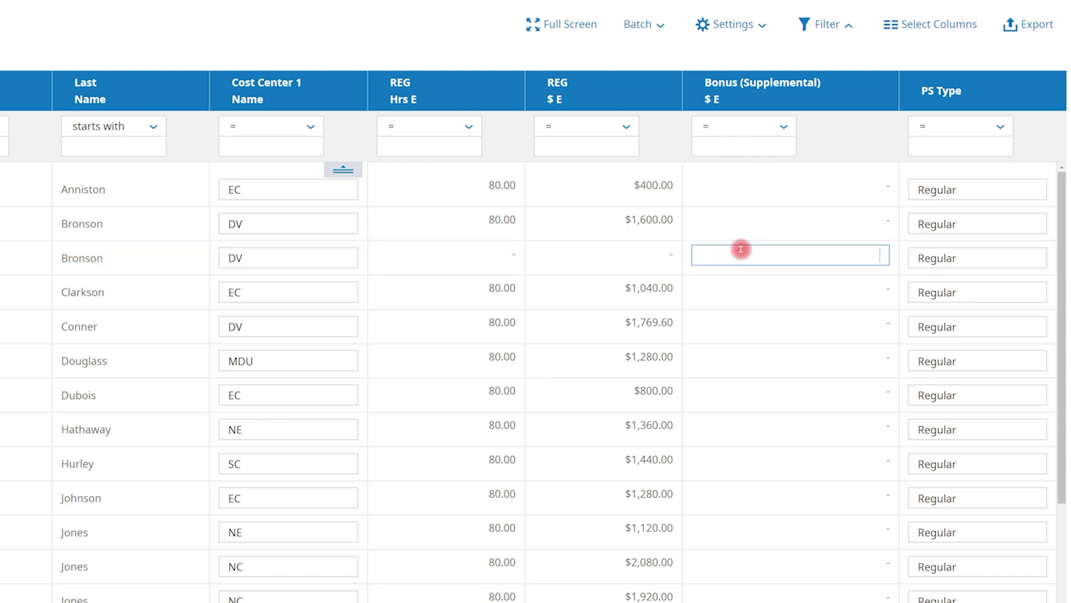
type("600")
left_click(994, 259)
left_click(1026, 259)
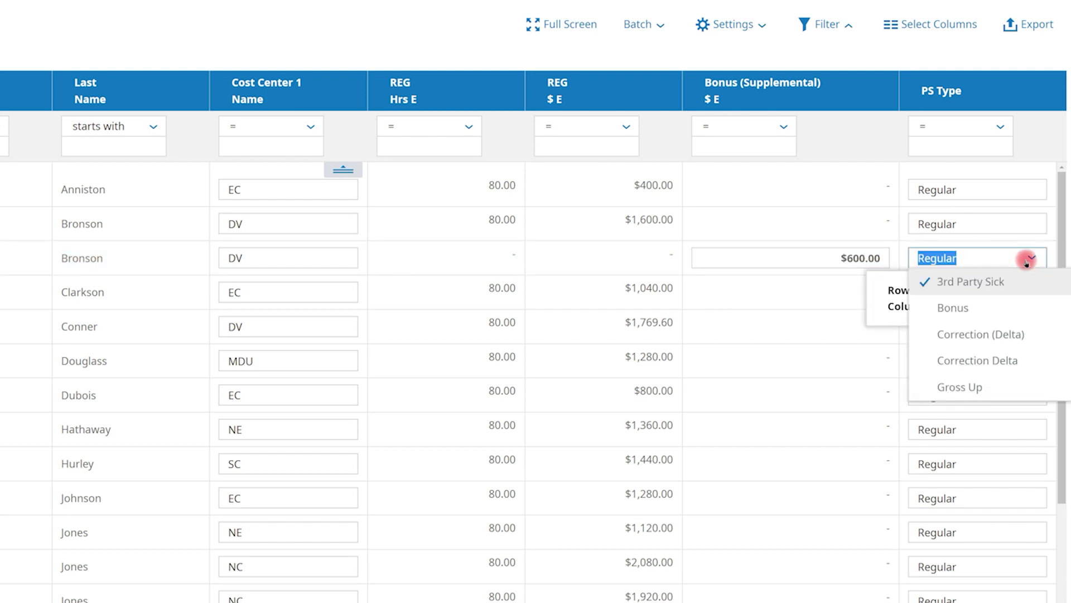
left_click(1019, 302)
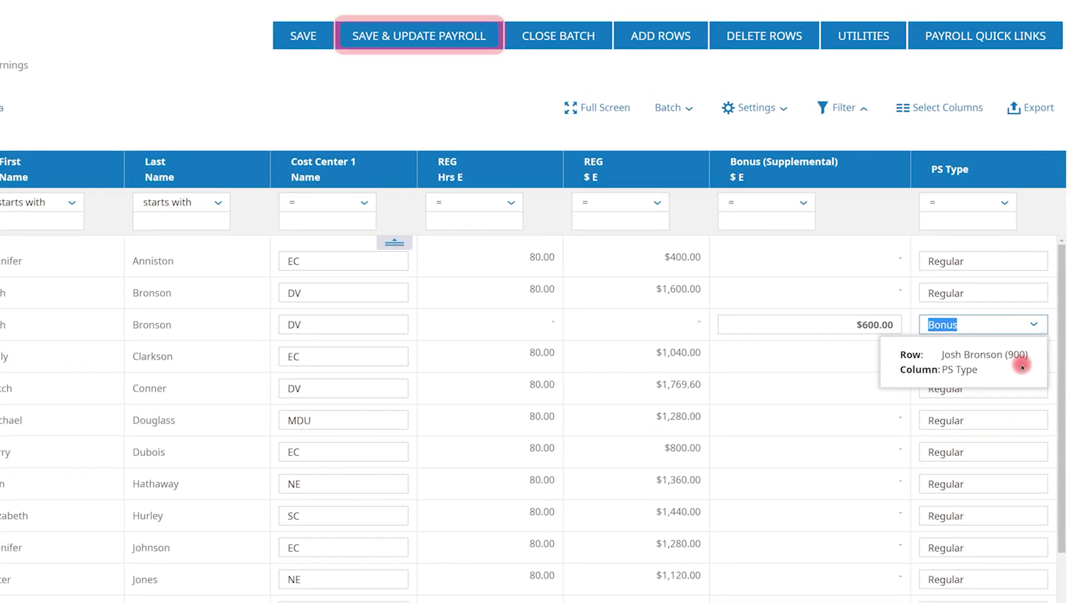
left_click(424, 39)
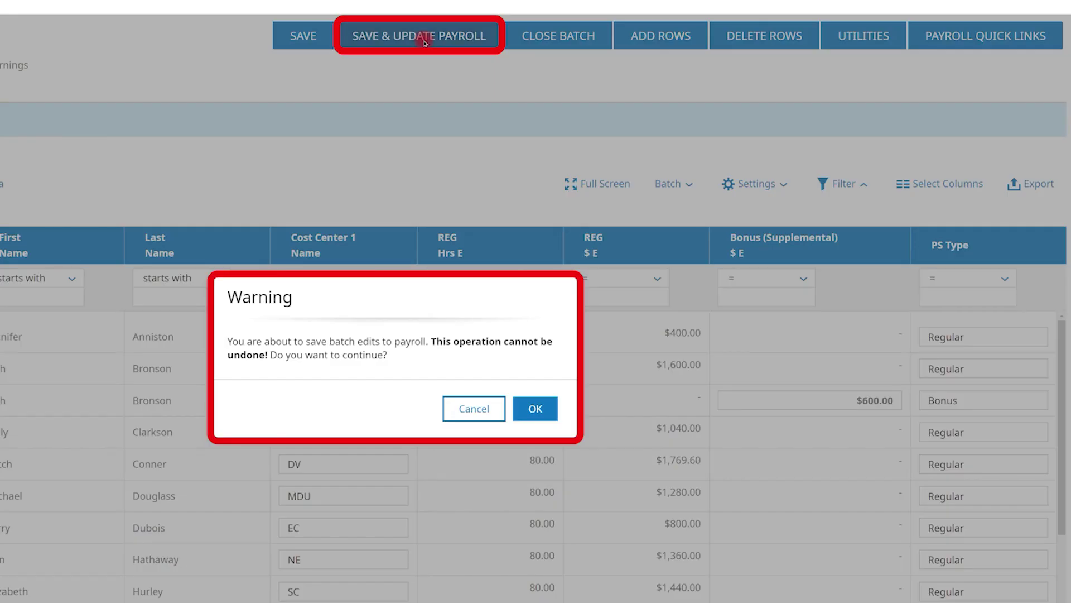
left_click(541, 409)
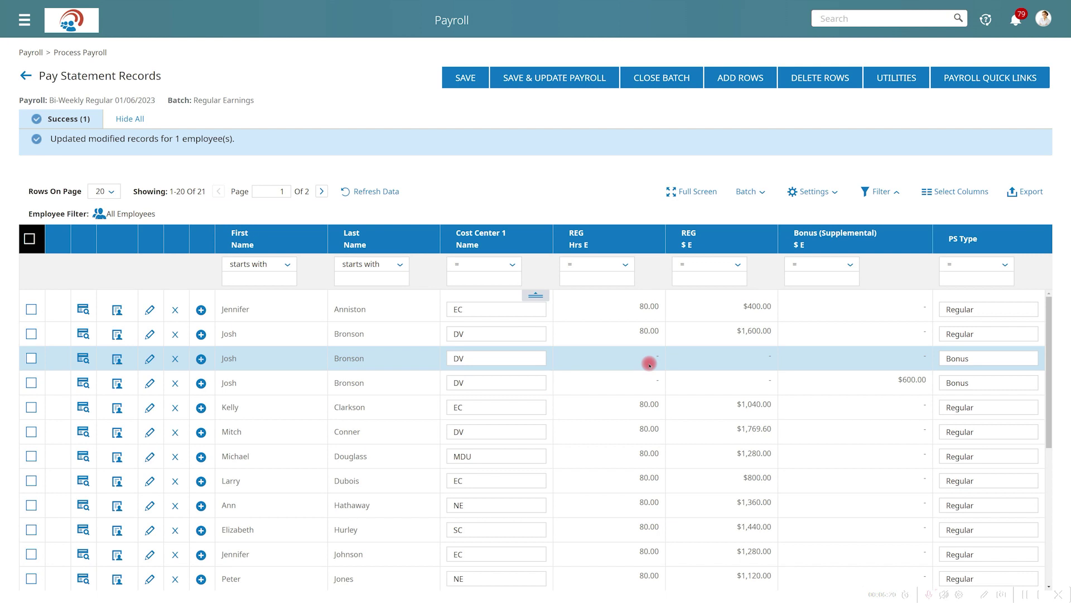
Preview the employee's bonus pay statement, check its earnings, taxes and net pay, and close the preview.
left_click(84, 382)
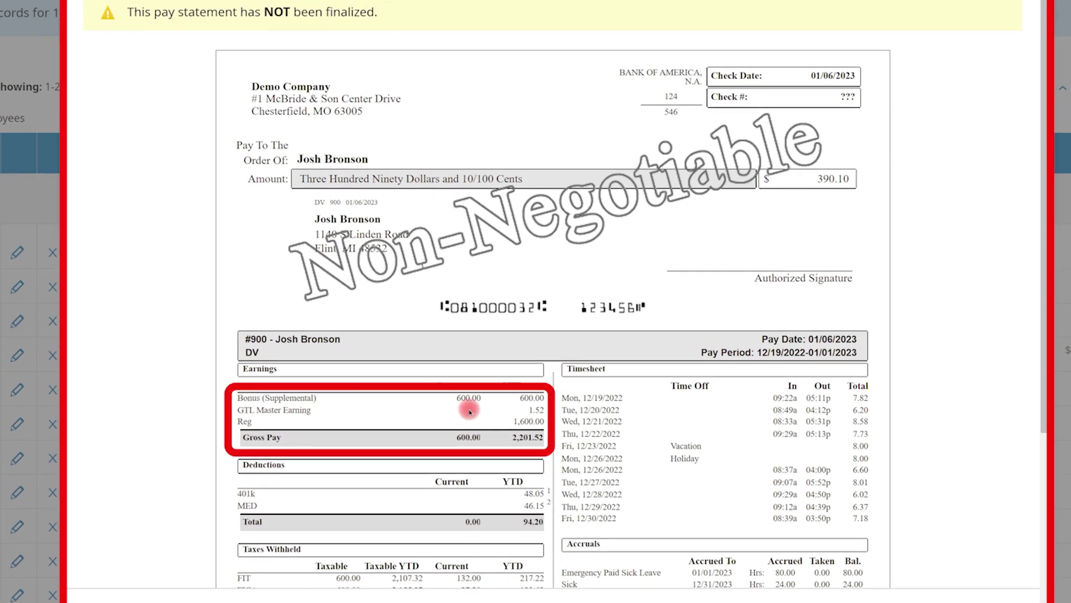
scroll(470, 411, "down", 5)
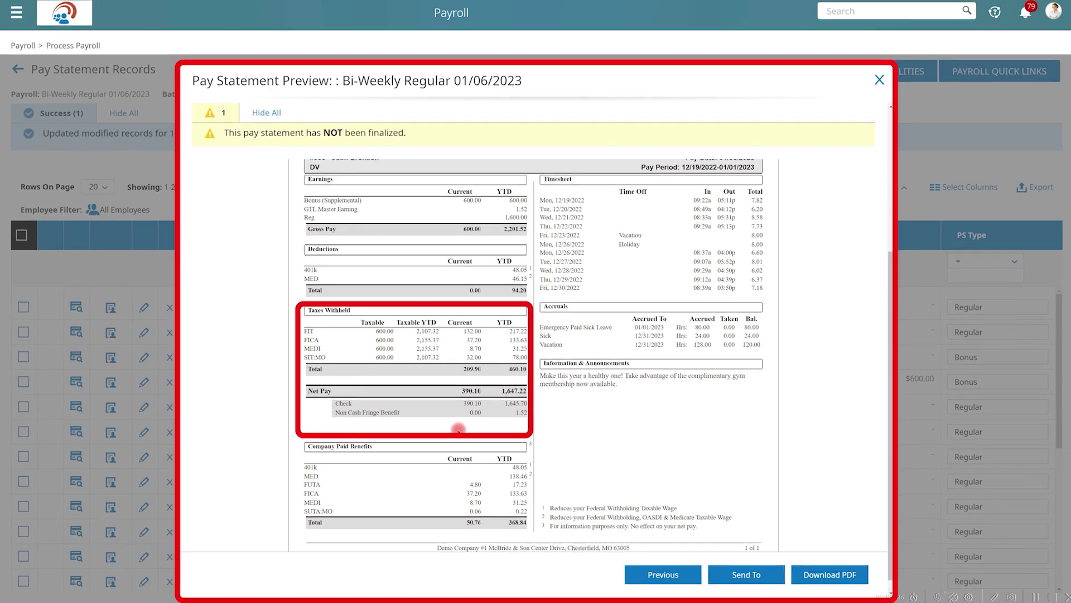
left_click(871, 88)
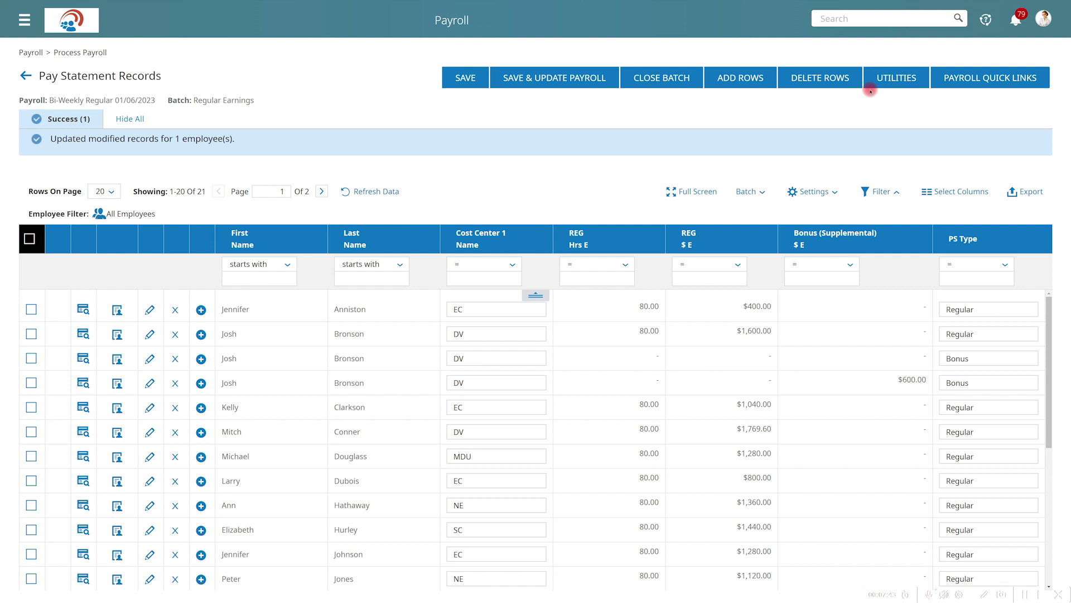
Close the Regular Earnings batch, confirm that batch editing ends, and return to the payroll prep checklist.
left_click(676, 80)
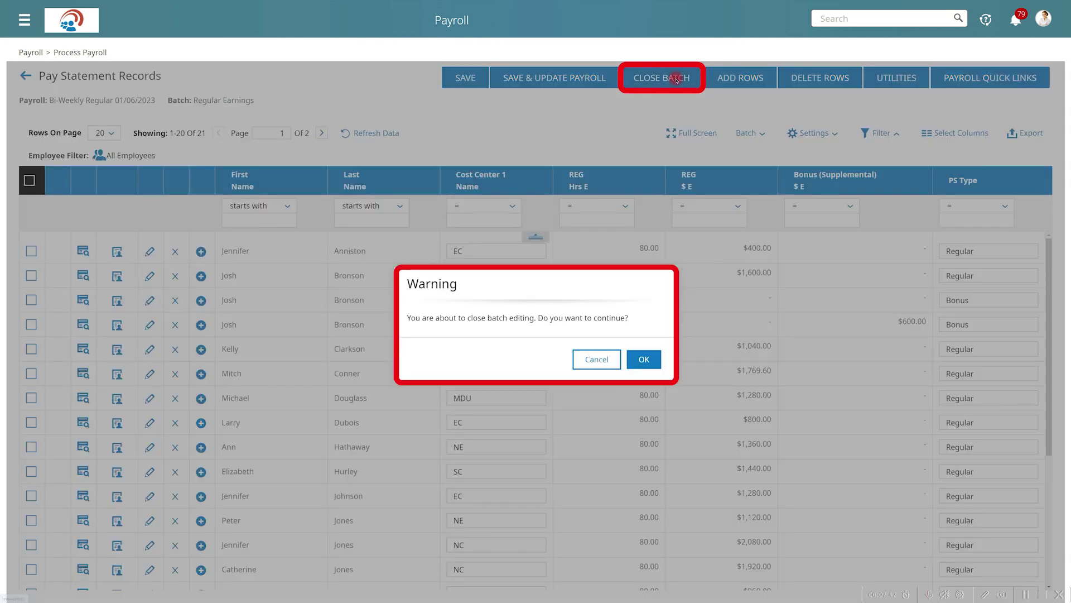
left_click(644, 358)
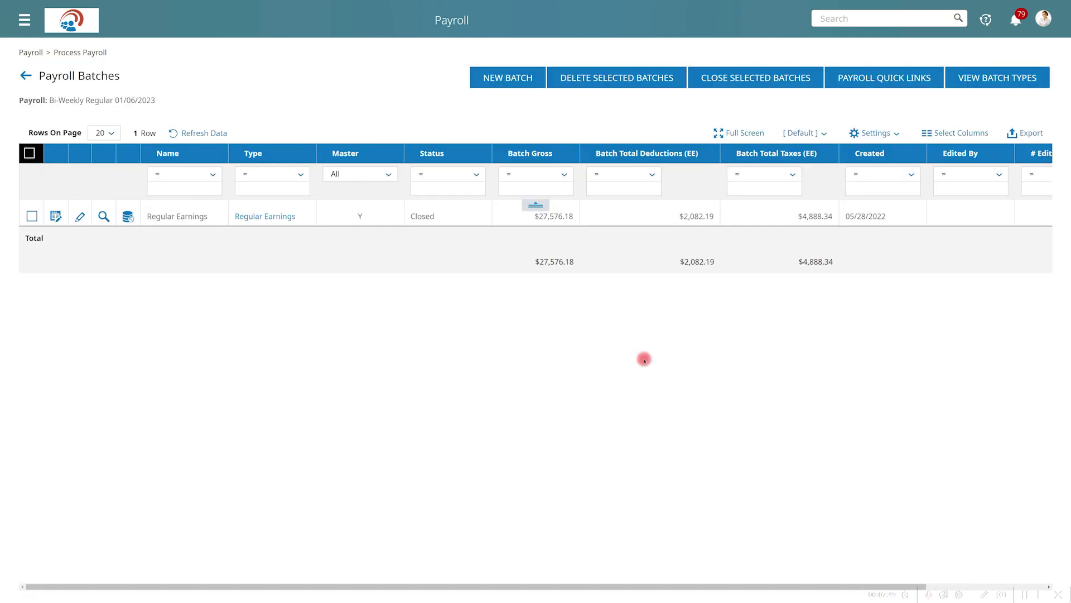
left_click(26, 75)
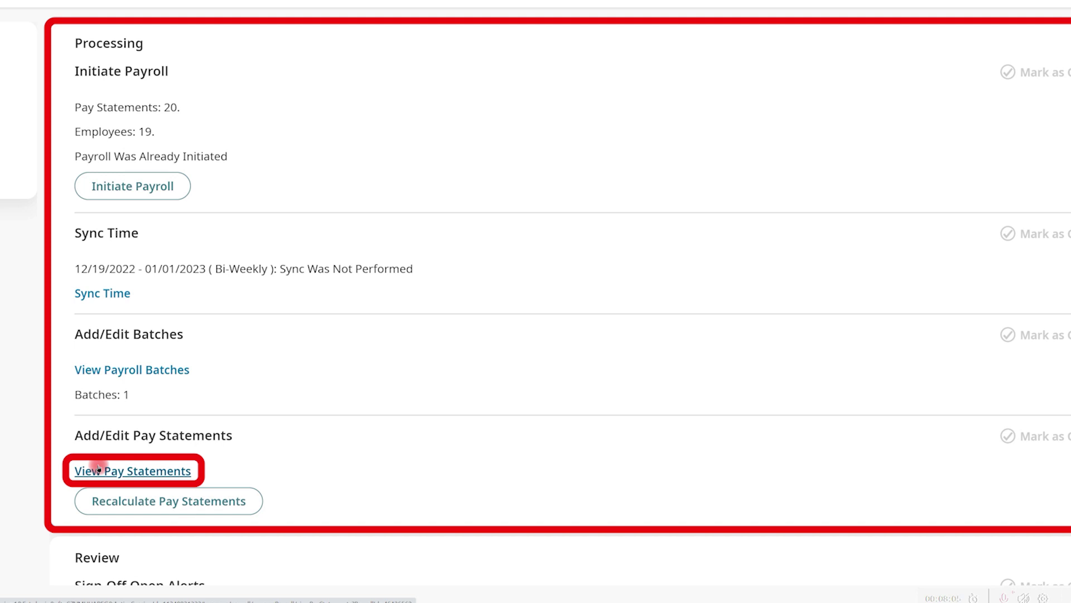
Close the Bi-Weekly Regular 01/06/2023 payroll from the checklist's Review section and confirm the closing.
scroll(98, 466, "down", 4)
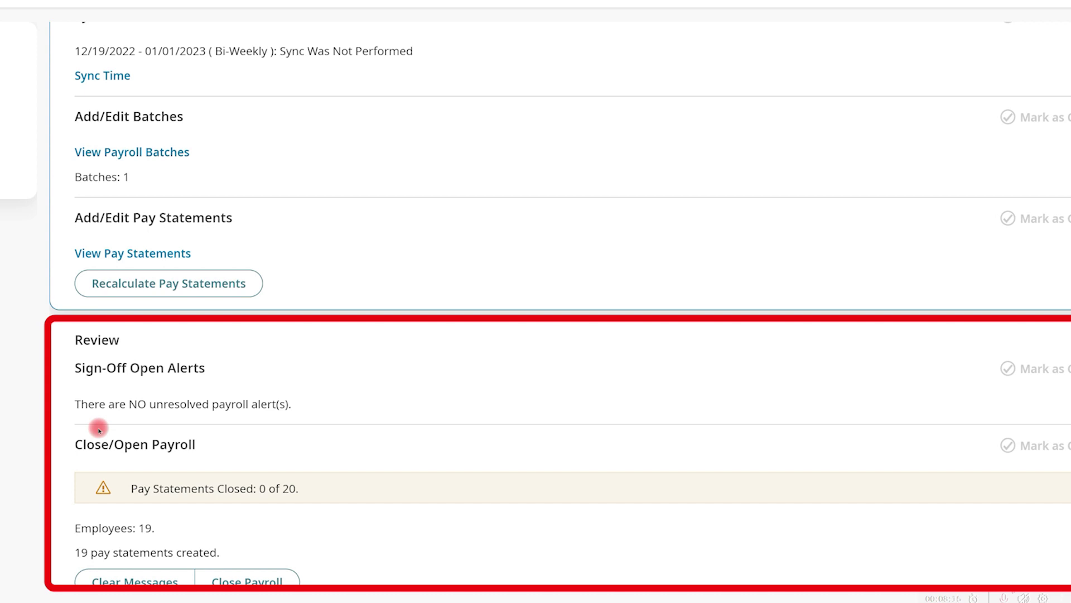
scroll(99, 429, "down", 2)
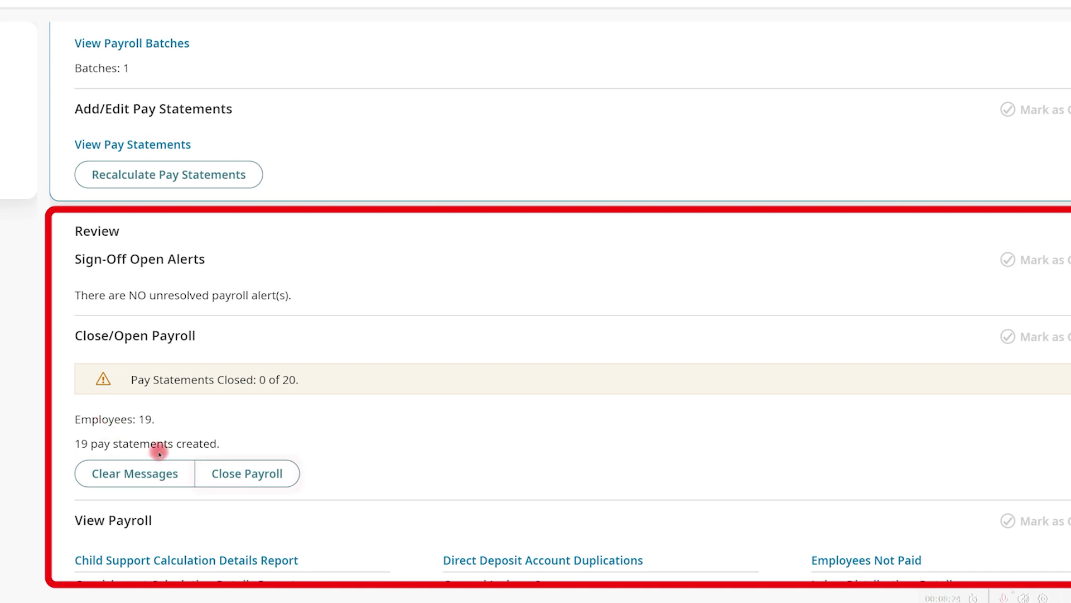
left_click(215, 473)
left_click(610, 262)
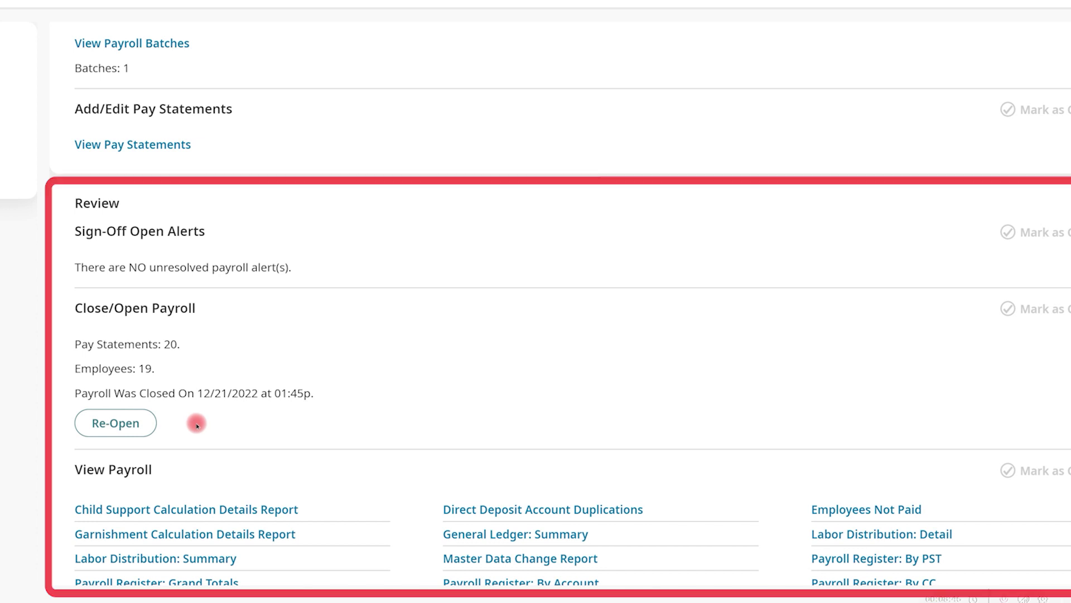
Review the payroll register by pay statements and the General Ledger: Summary report, returning to the checklist after each.
scroll(199, 425, "down", 1)
scroll(196, 425, "down", 1)
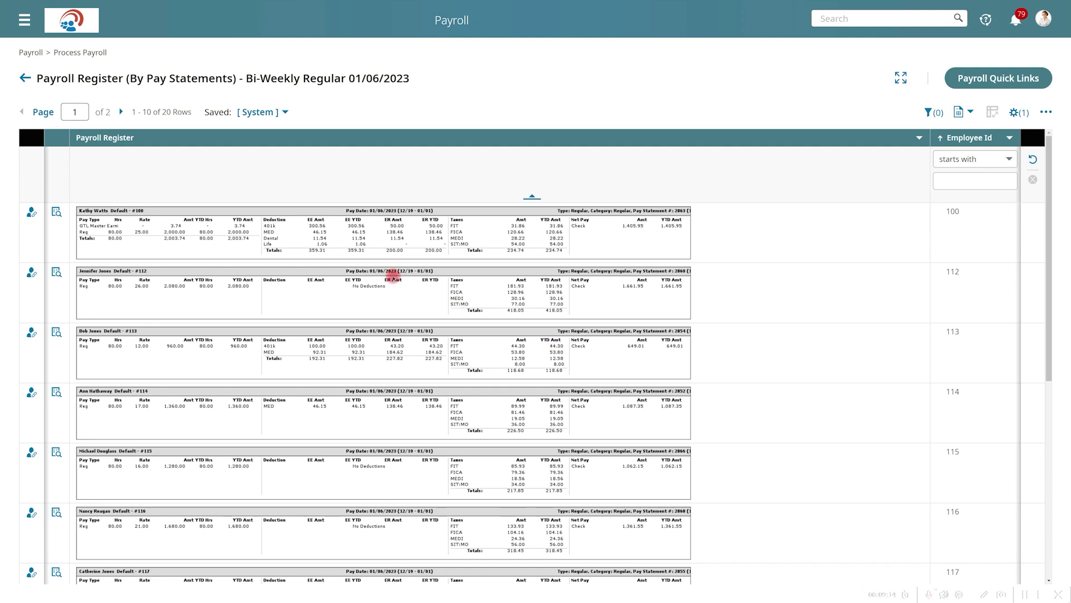
left_click(25, 77)
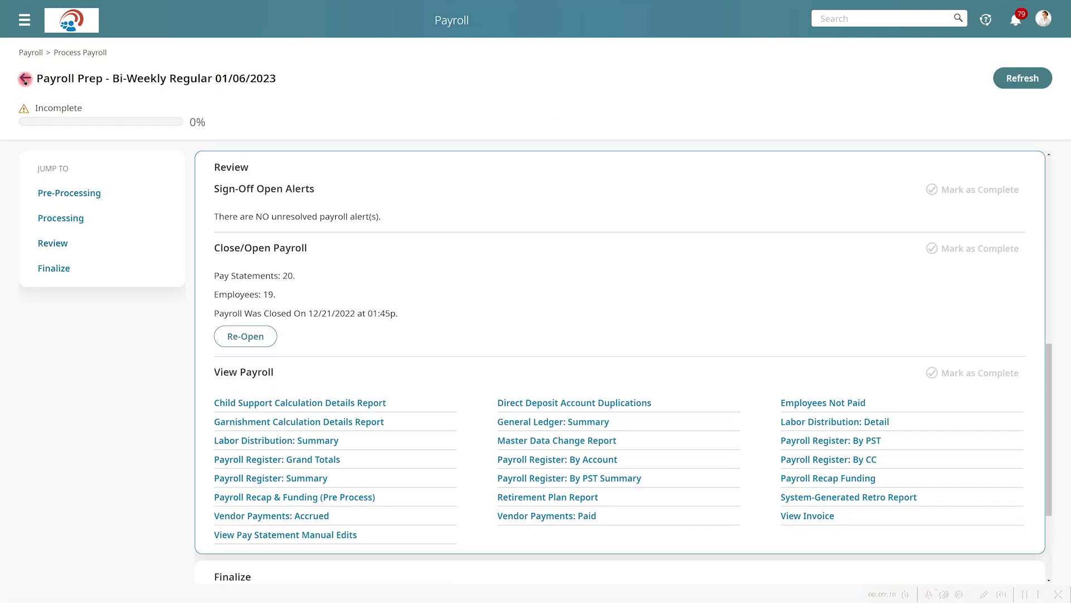
left_click(522, 422)
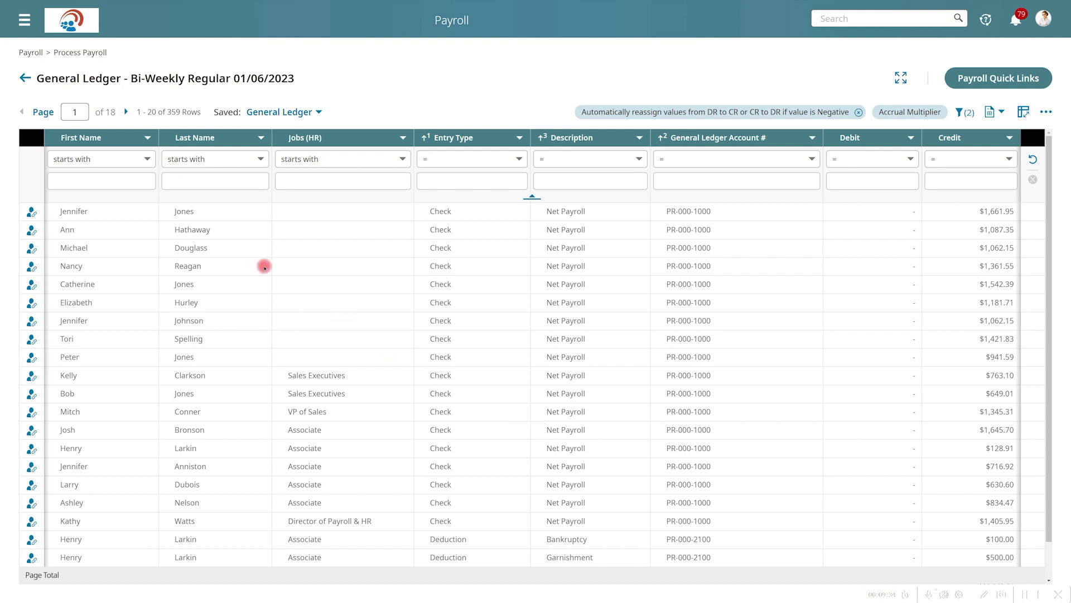
left_click(24, 77)
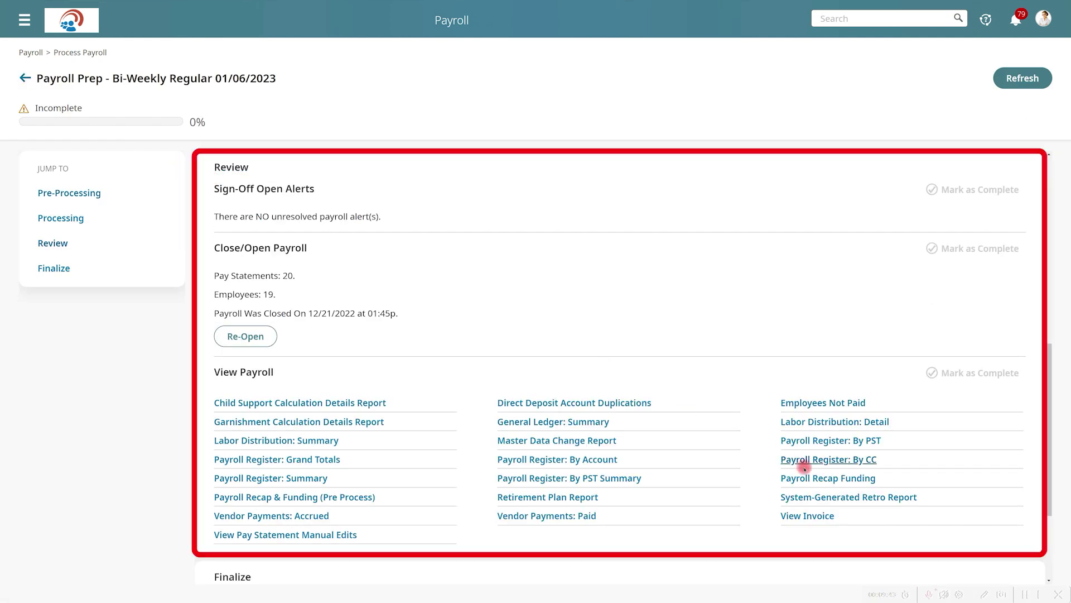
Open the Payroll Recap Funding report, examine its liabilities, billing, ledger summary and comparison charts, and return to the checklist.
left_click(812, 479)
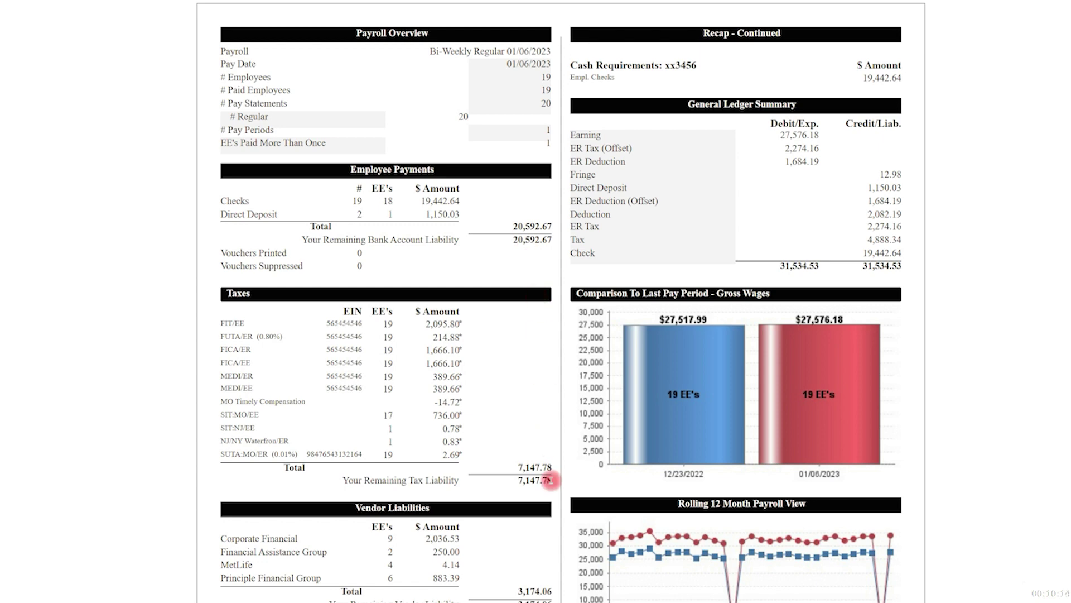
scroll(544, 474, "down", 3)
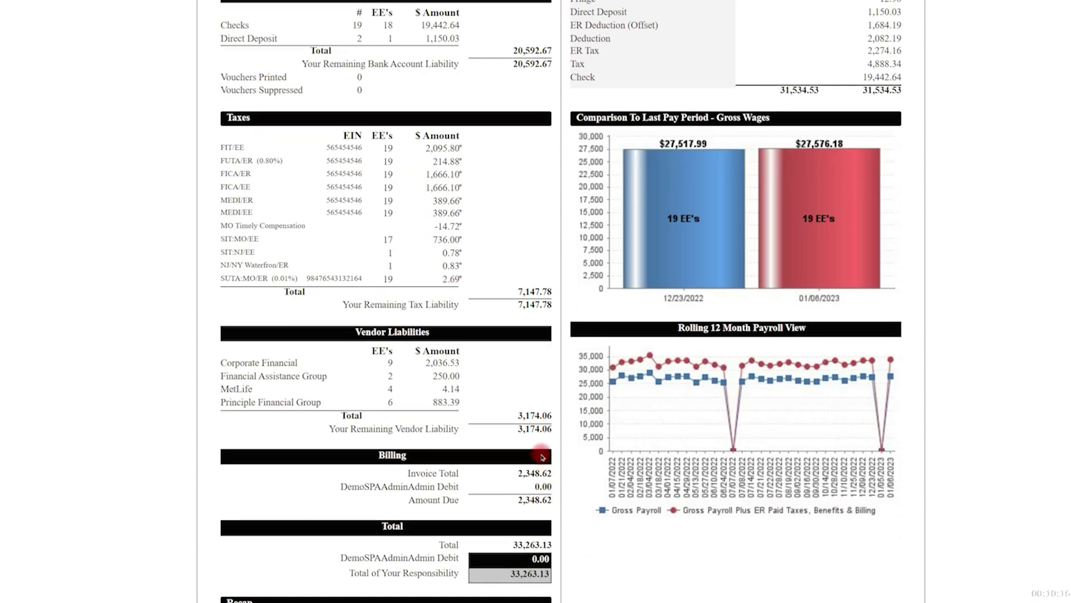
scroll(541, 456, "down", 1)
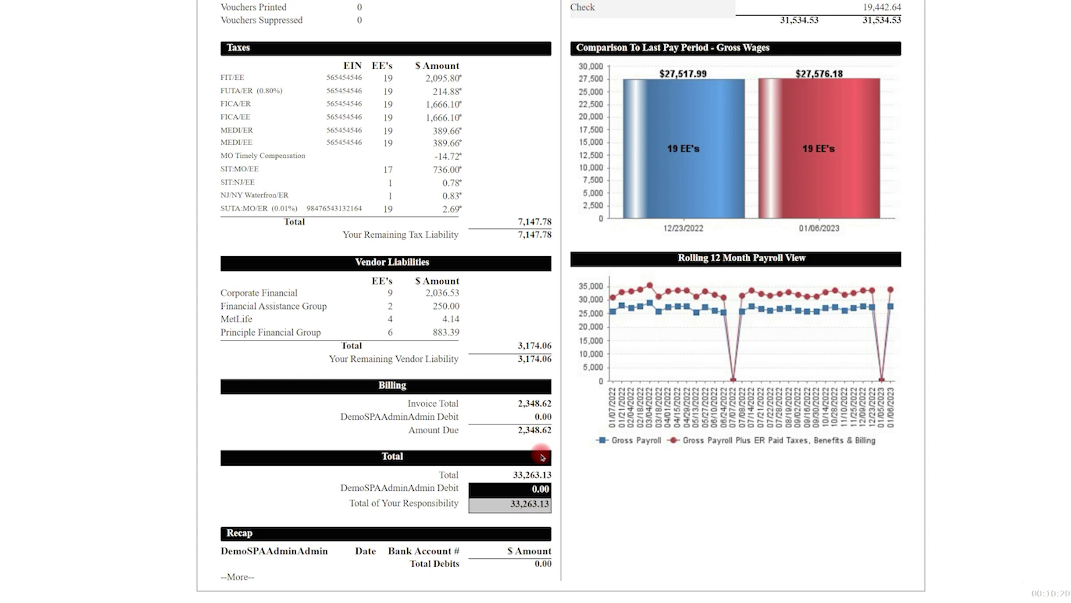
scroll(542, 454, "up", 4)
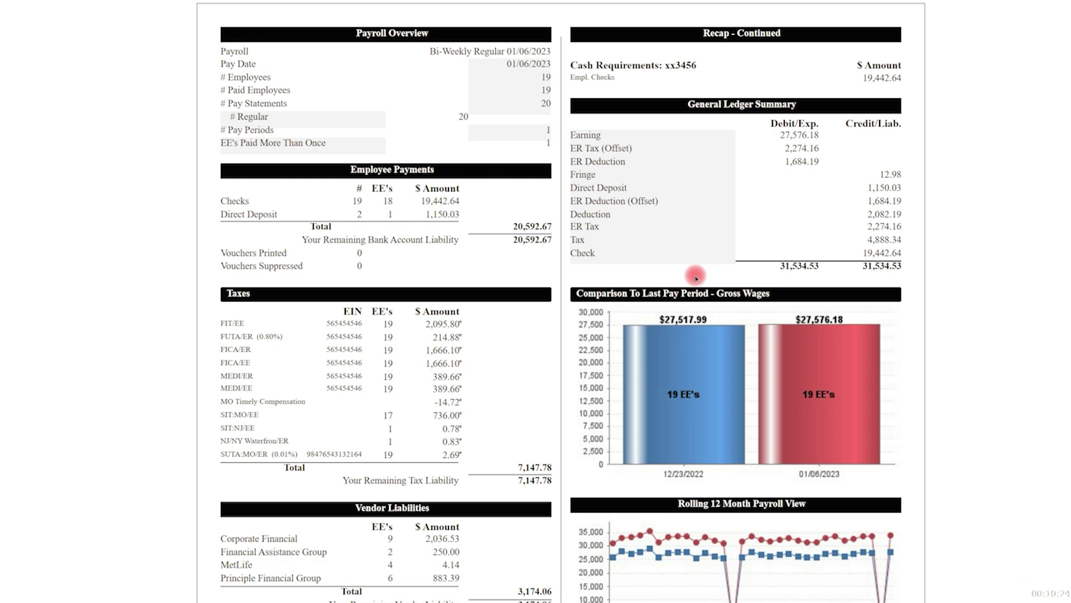
scroll(710, 418, "down", 2)
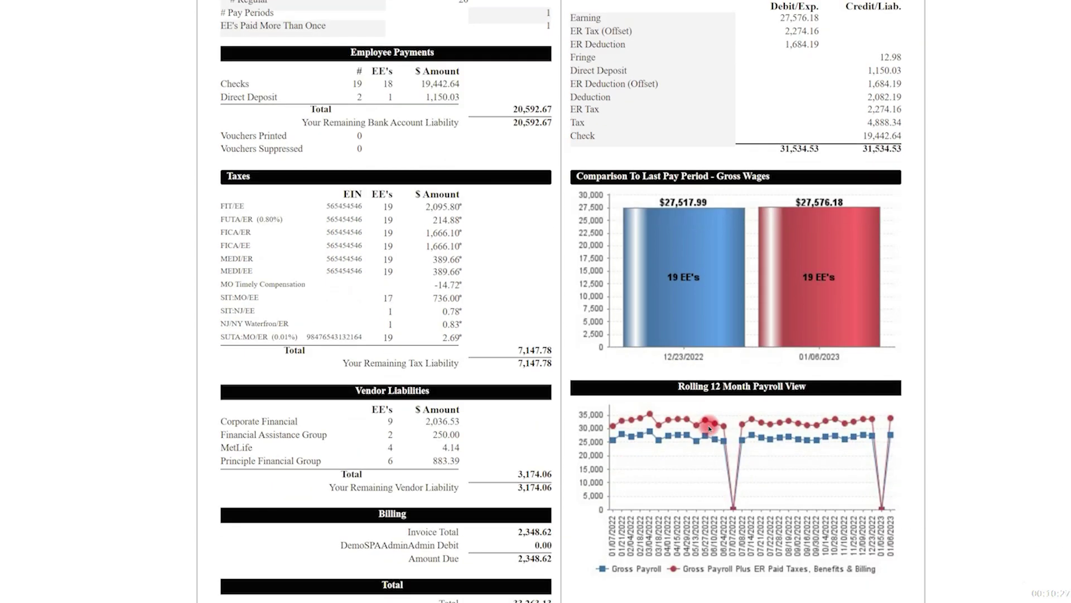
left_click(19, 48)
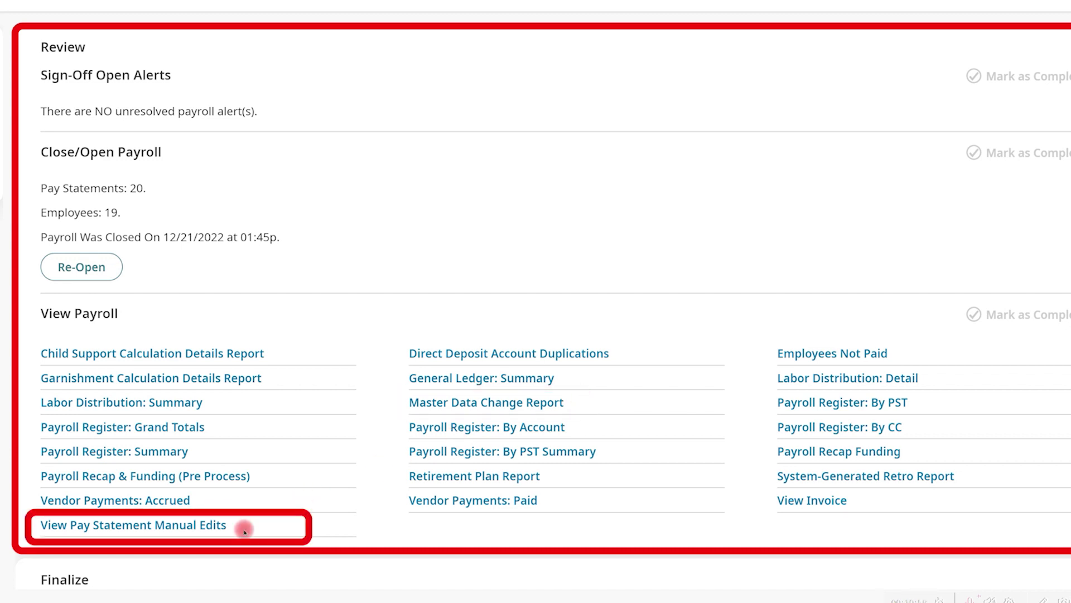
scroll(244, 531, "down", 4)
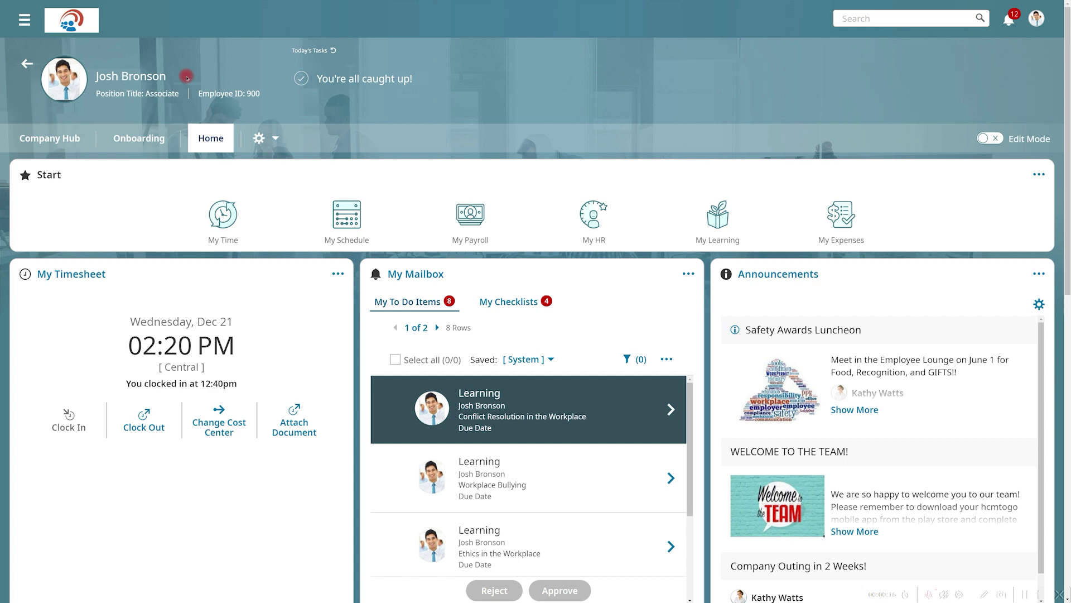
Open My Pay on the employee's home page, read through the Dec 23, 2022 pay statement and close it.
scroll(187, 77, "down", 7)
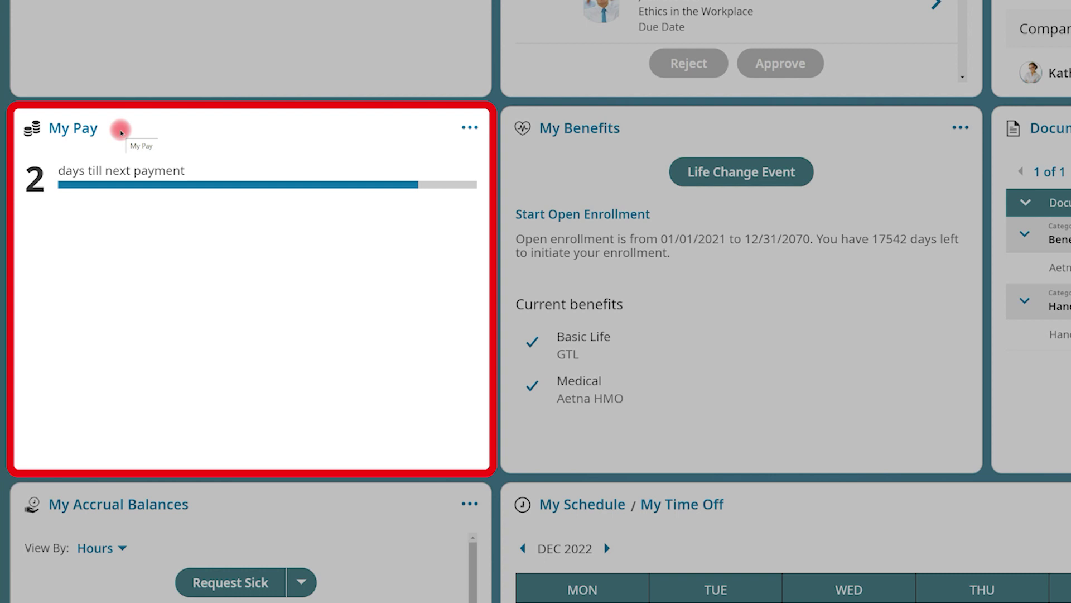
left_click(83, 128)
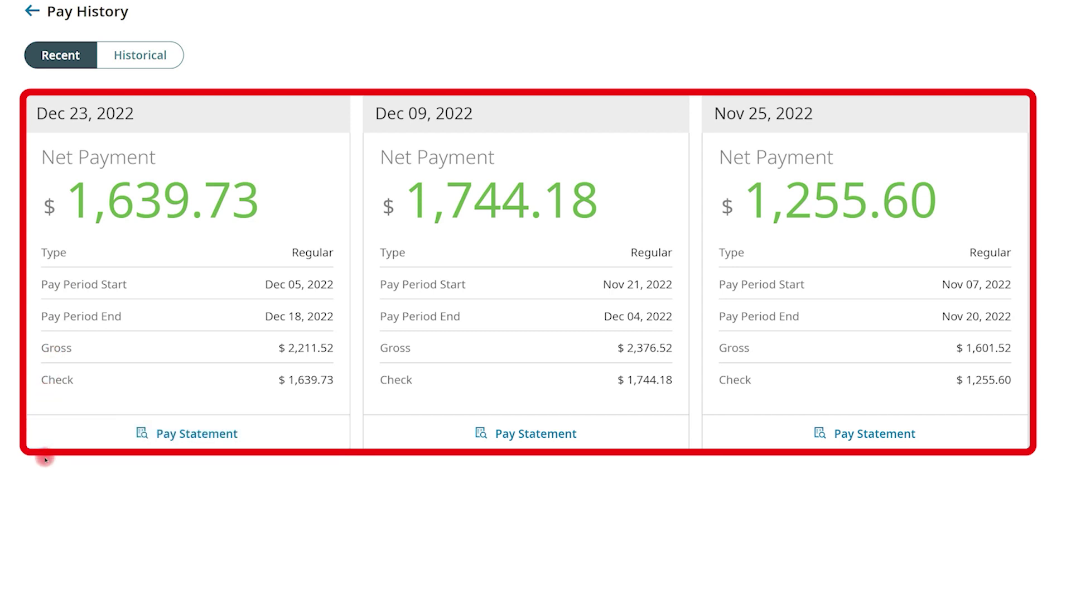
left_click(70, 437)
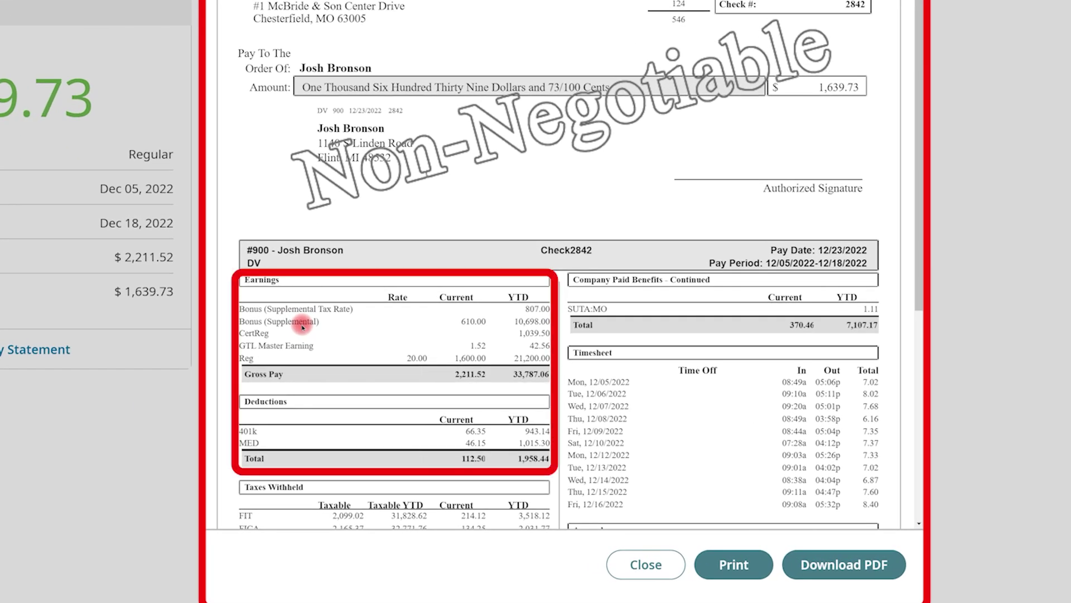
scroll(301, 326, "down", 5)
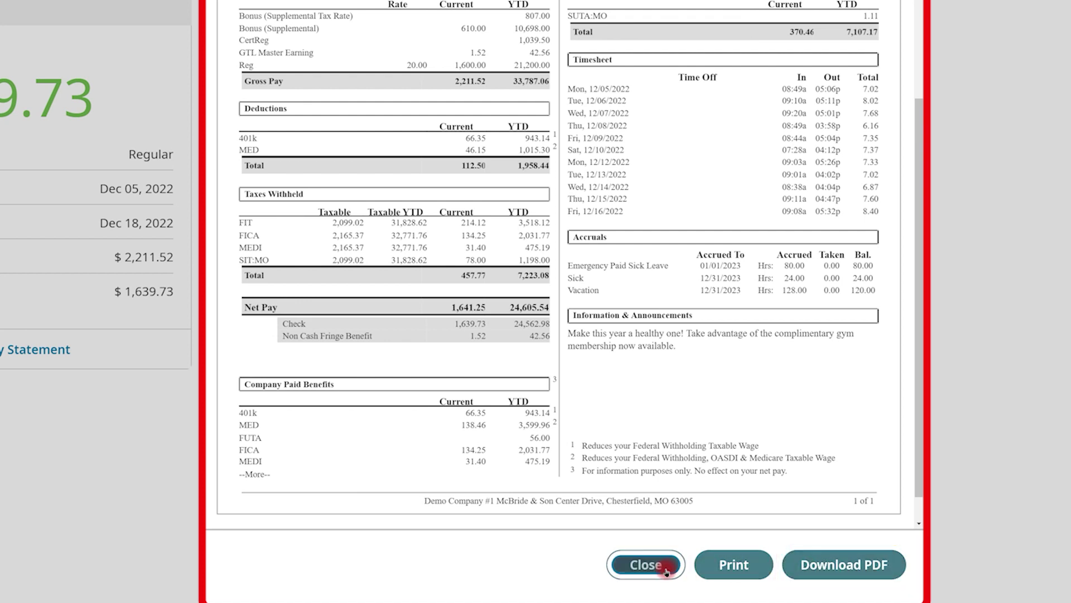
left_click(647, 564)
Return to the employee's home page, open My W2s, preview the 2022 W2 and close the preview.
left_click(74, 29)
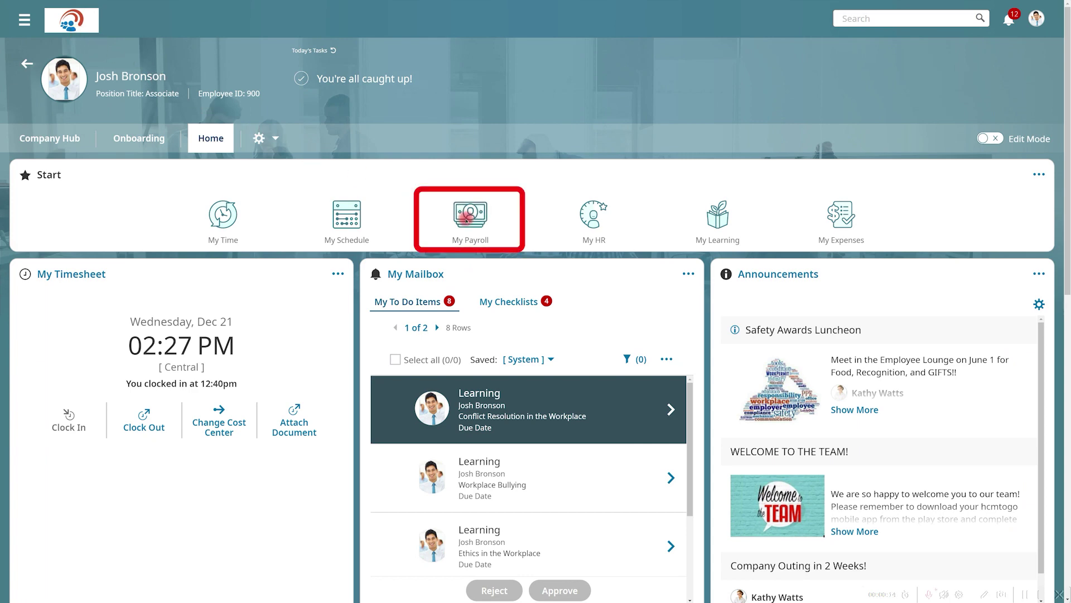
left_click(466, 218)
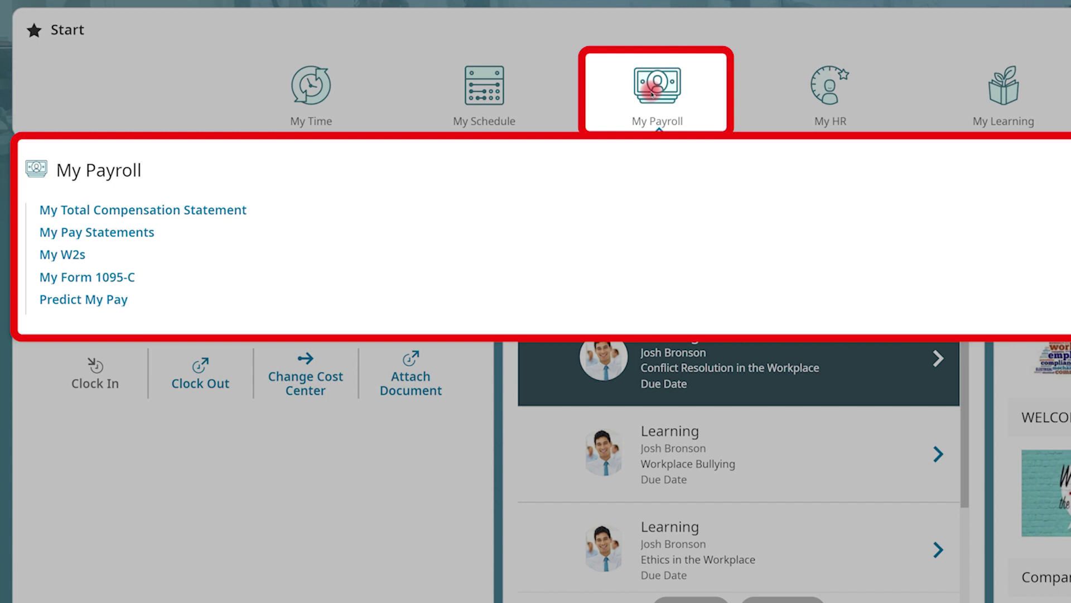
left_click(62, 256)
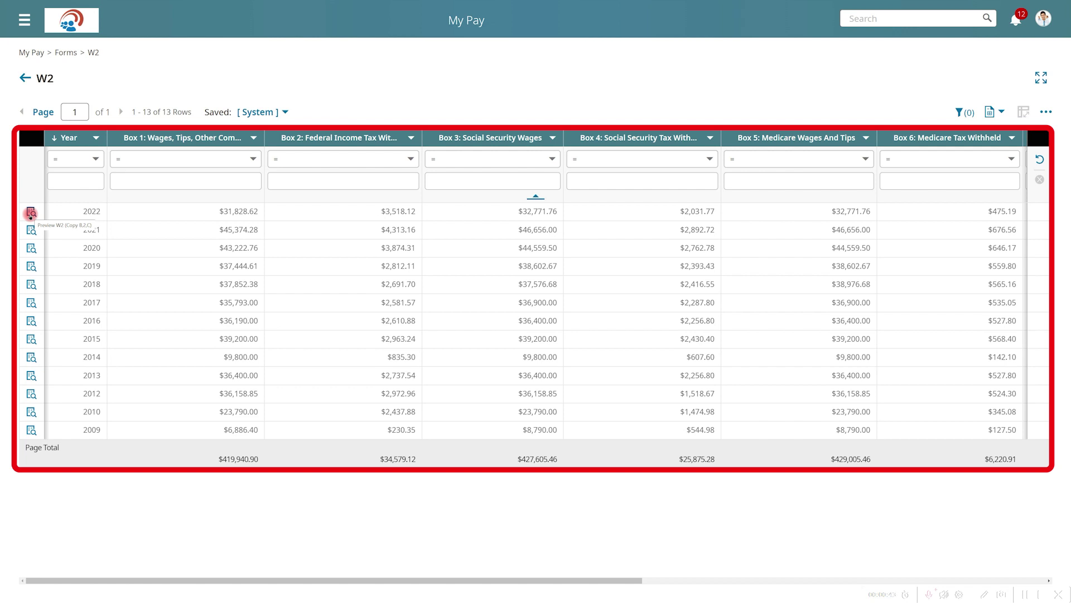
left_click(31, 212)
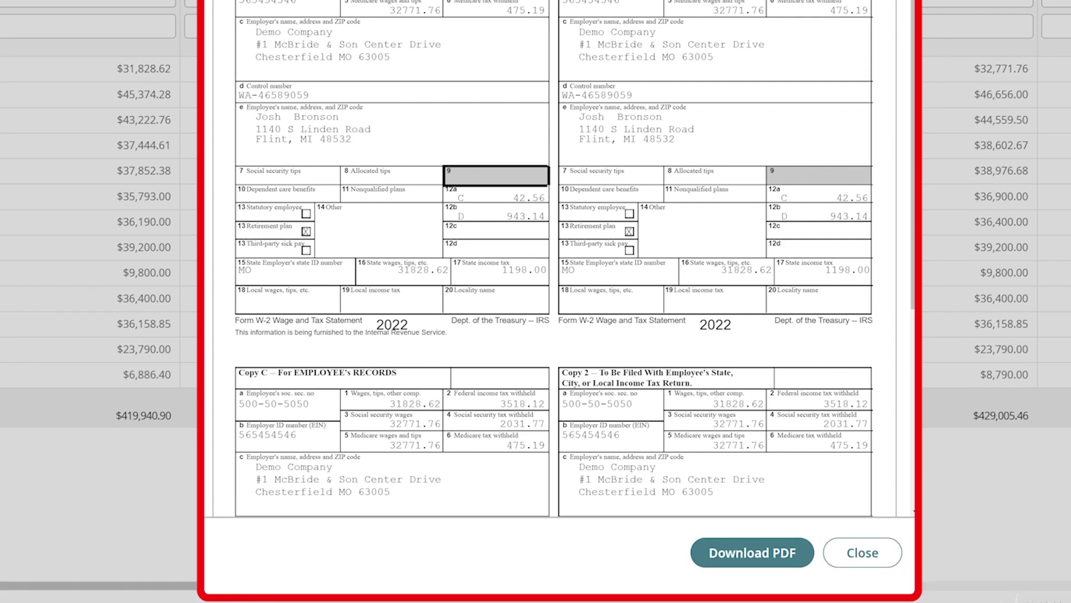
left_click(892, 553)
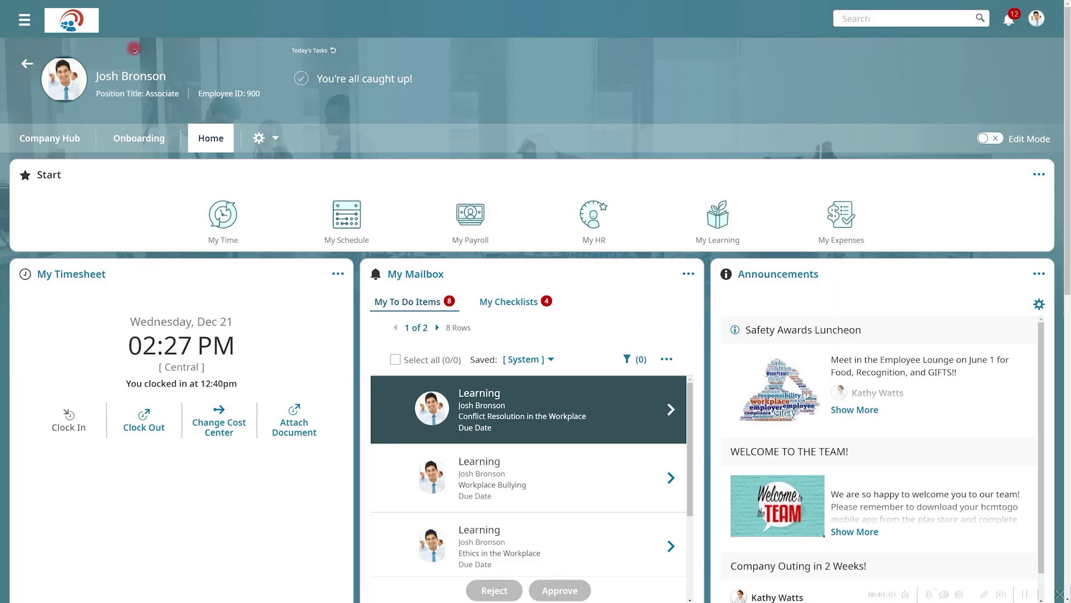
Open Predict My Pay, set the regular hourly pay amount to $30 and calculate the estimated pay.
left_click(465, 214)
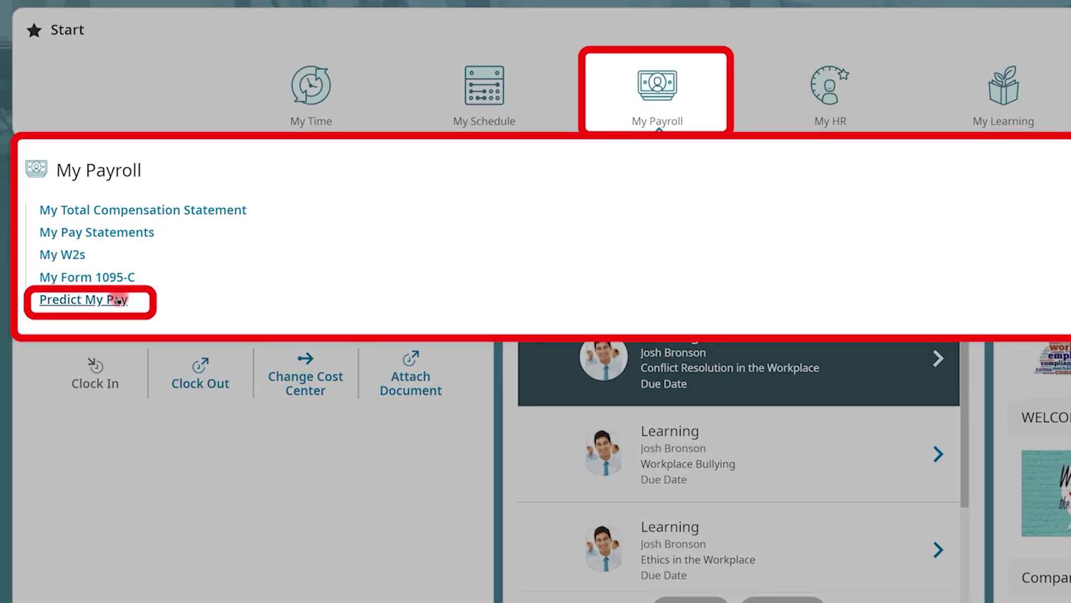
left_click(118, 300)
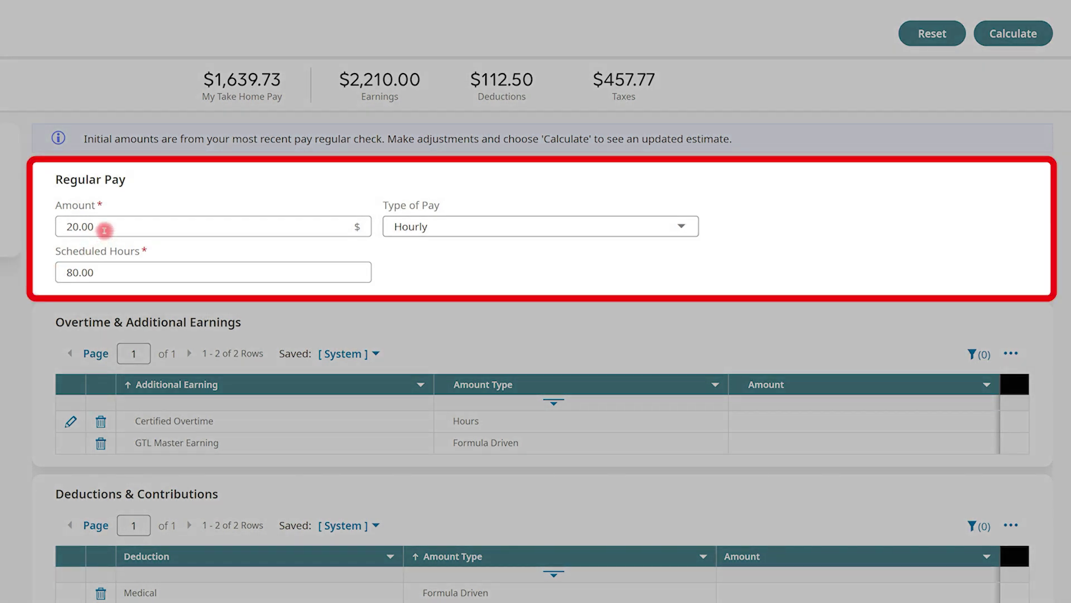
left_click_drag(103, 227, 34, 236)
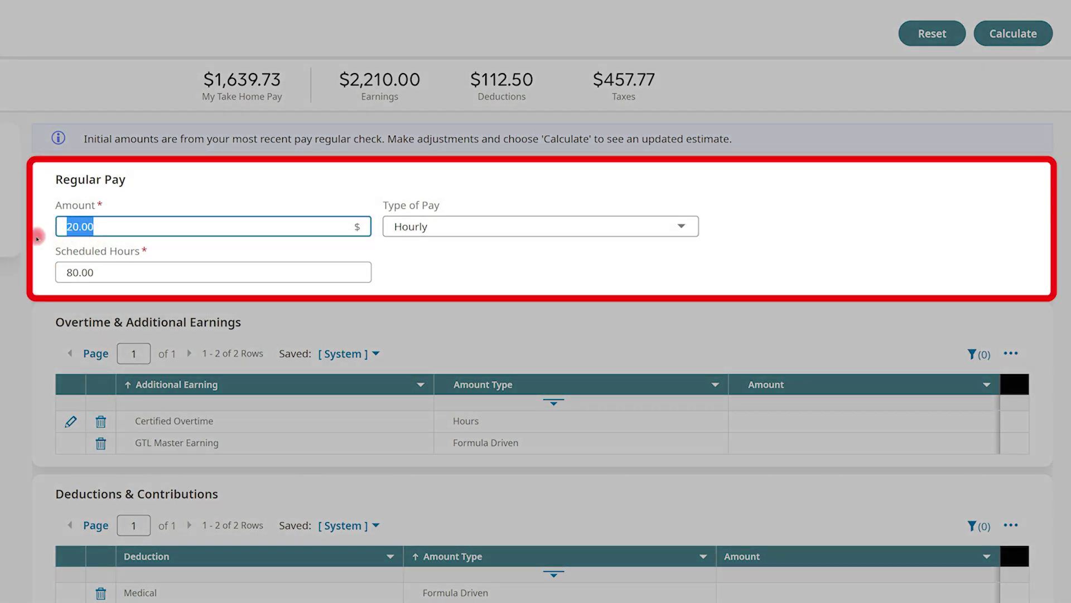
type("30")
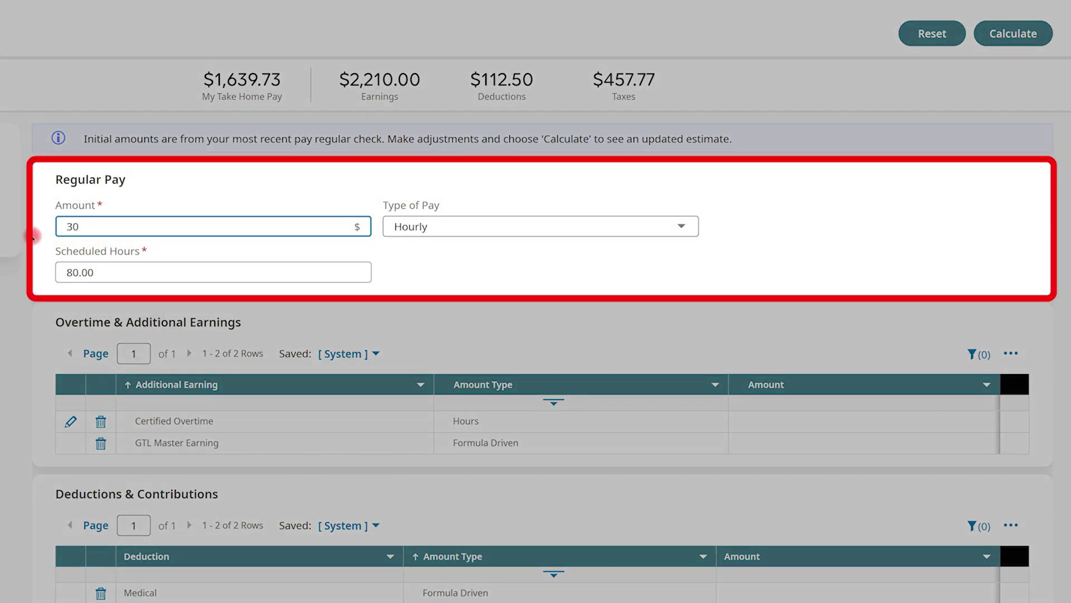
left_click(996, 38)
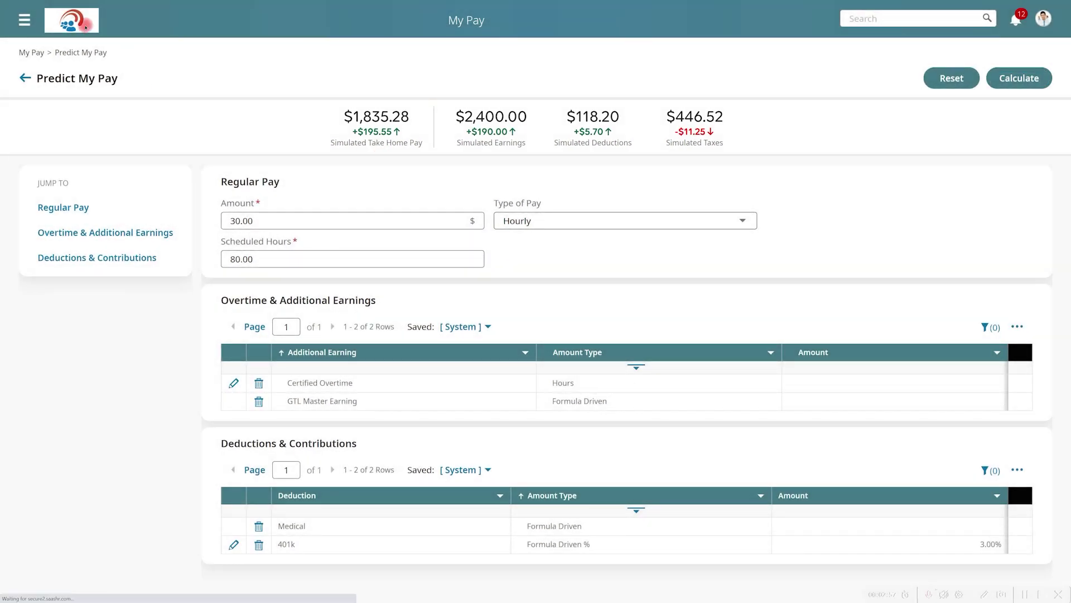
Open My Total Compensation Statement, download the 2022 statement as a PDF and read through its earnings and compensation payments.
left_click(89, 23)
left_click(483, 226)
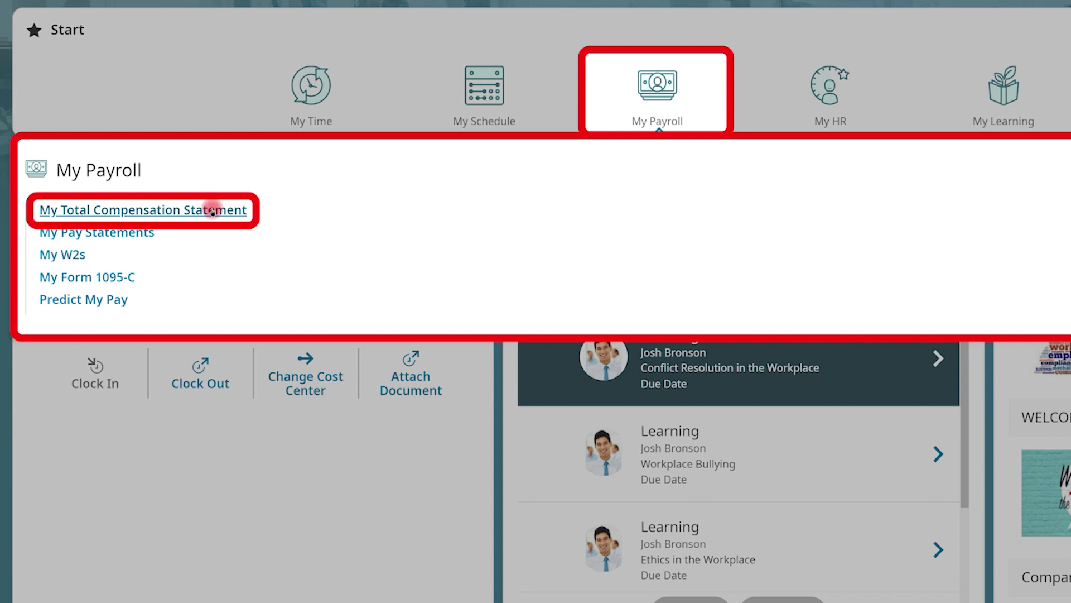
left_click(213, 210)
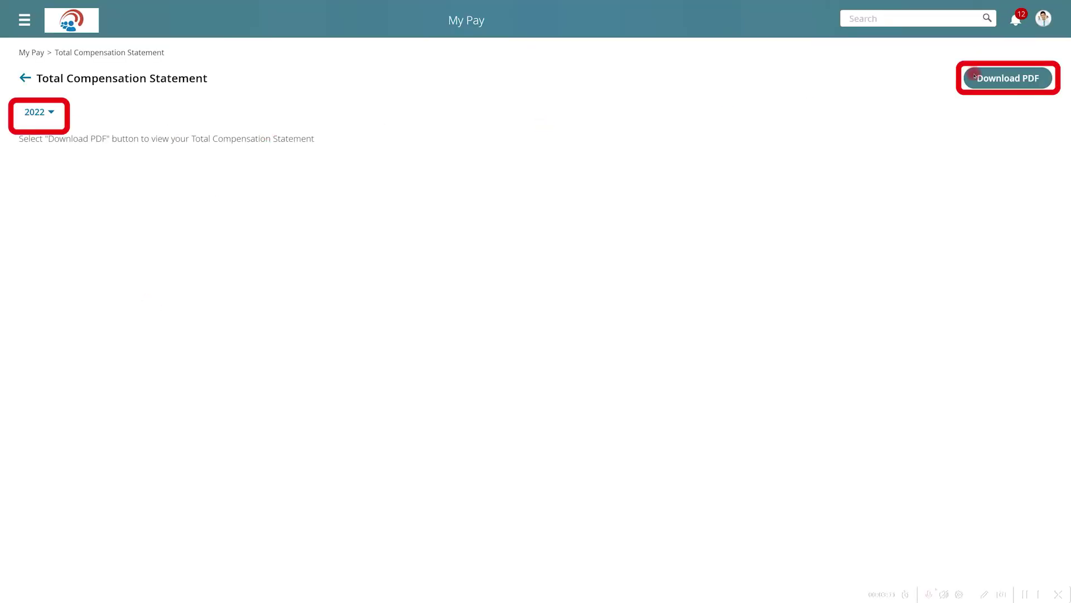
left_click(995, 79)
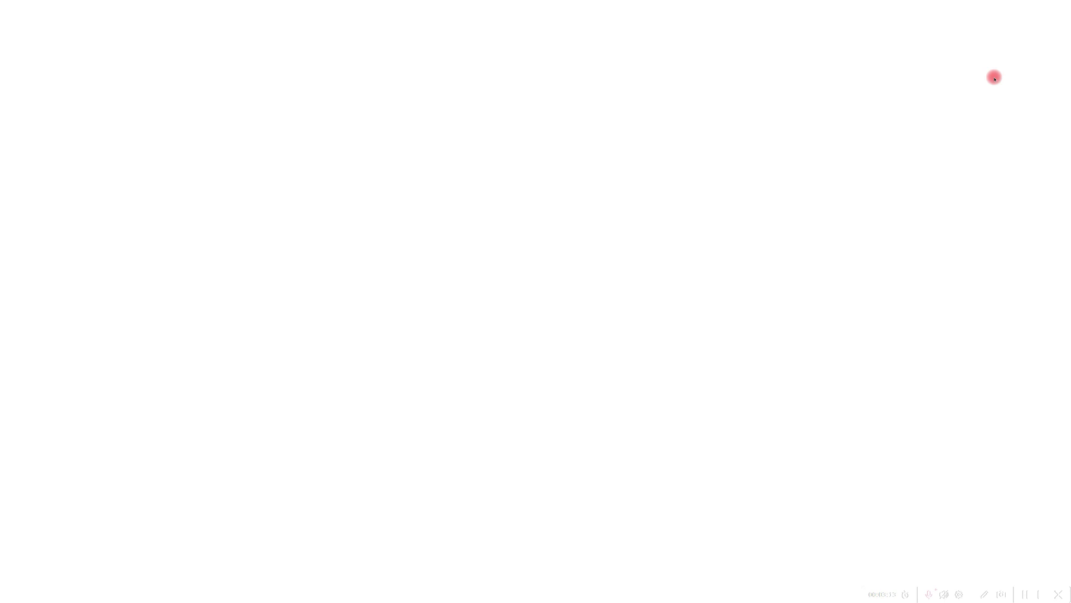
left_click(48, 588)
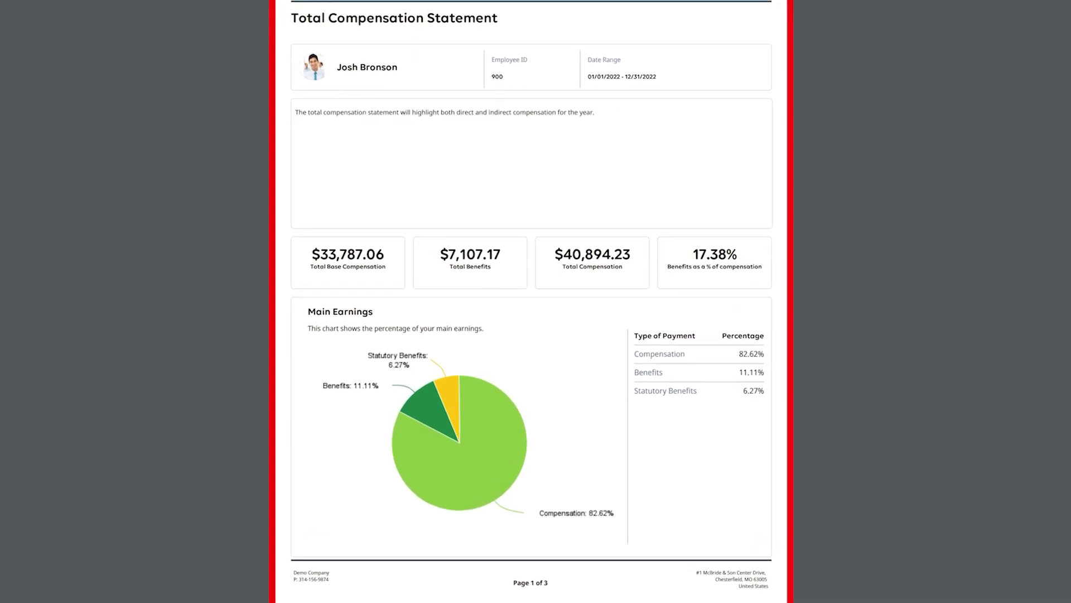
scroll(532, 301, "down", 5)
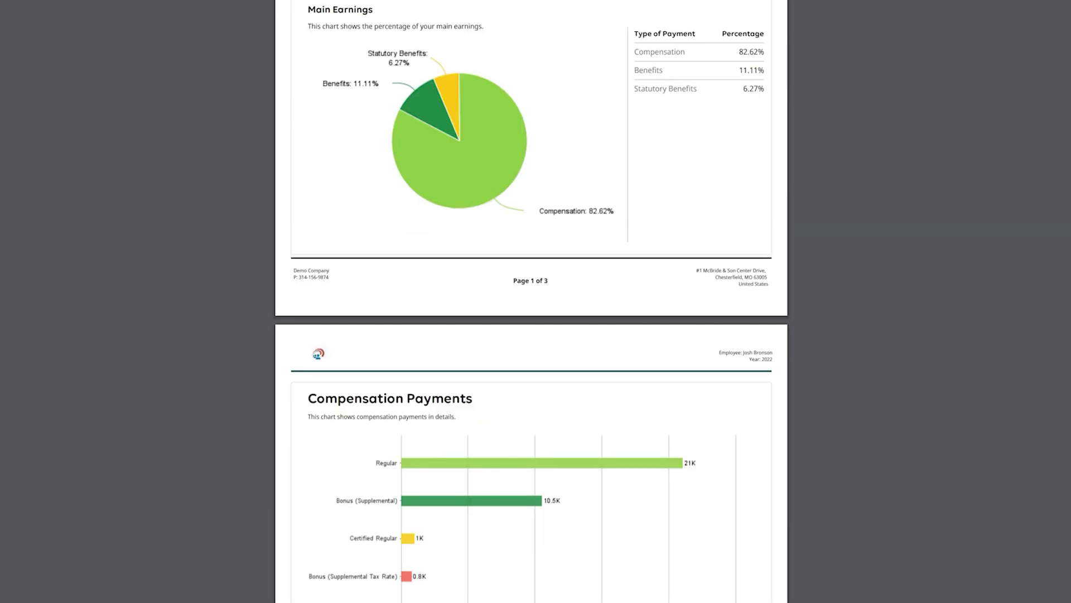
scroll(531, 301, "down", 3)
scroll(531, 301, "down", 2)
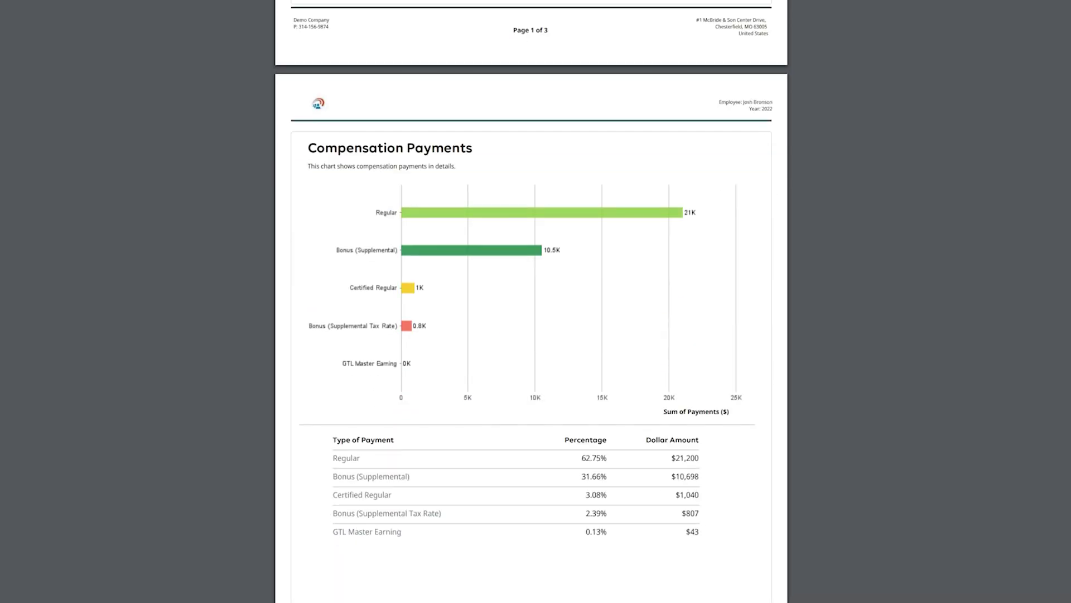